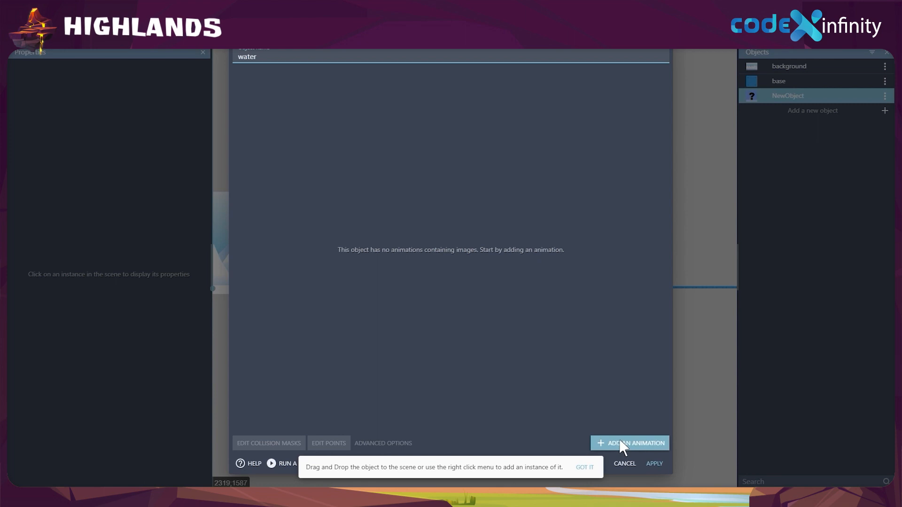
Add an animation to the water object using the images water 1 and water 2, copying the files into the project folder.
click(637, 443)
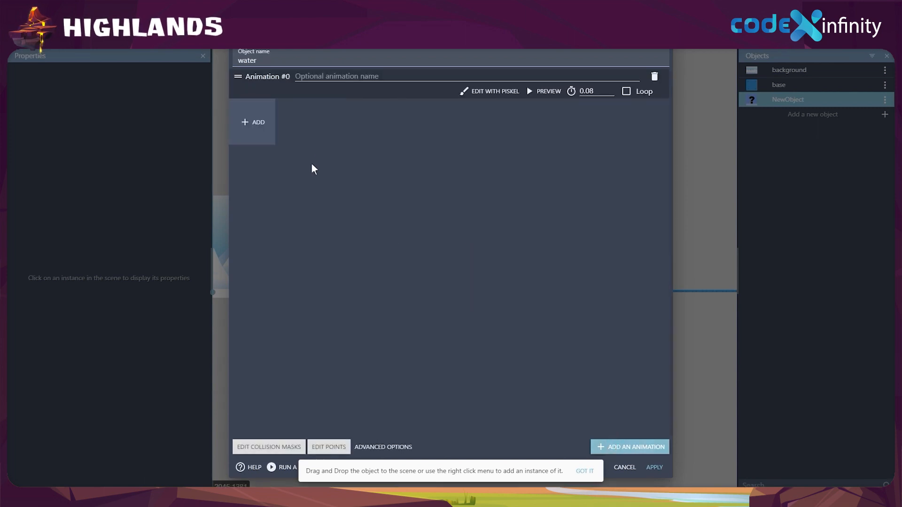
click(258, 156)
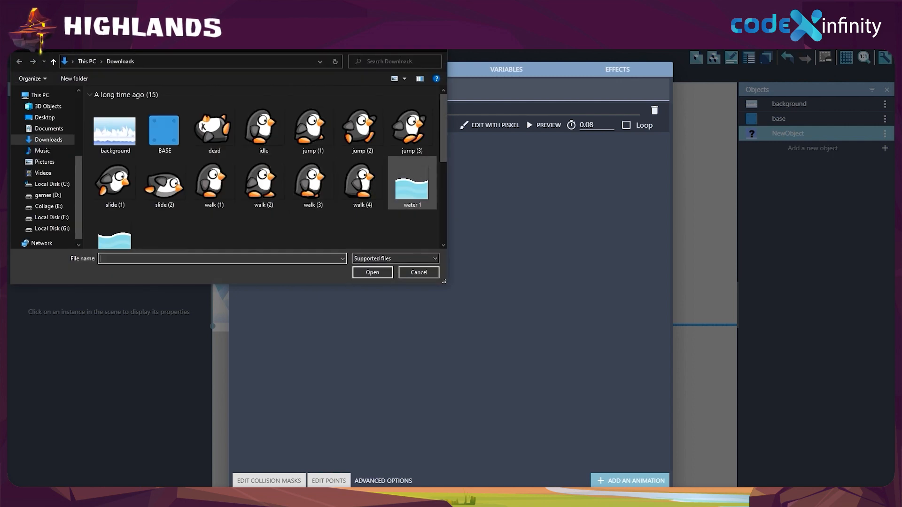
click(405, 190)
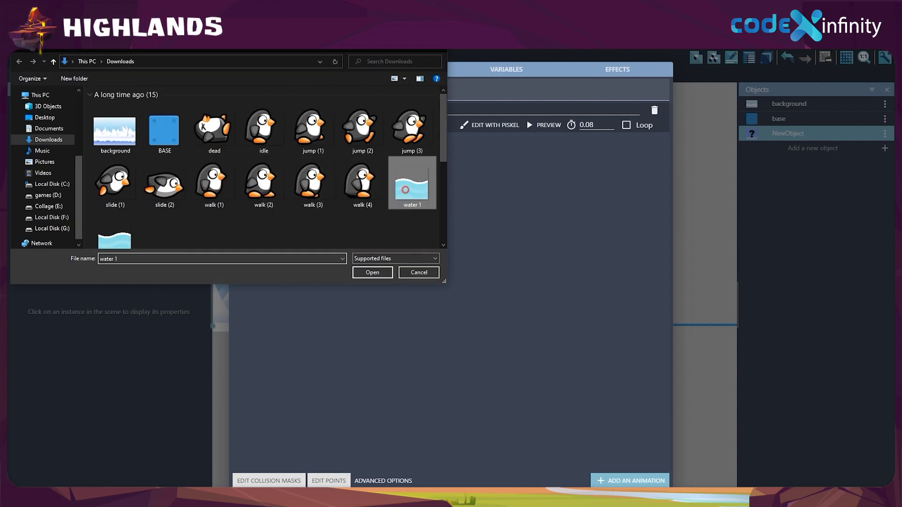
scroll(141, 216, down, 1)
ctrl+click(120, 207)
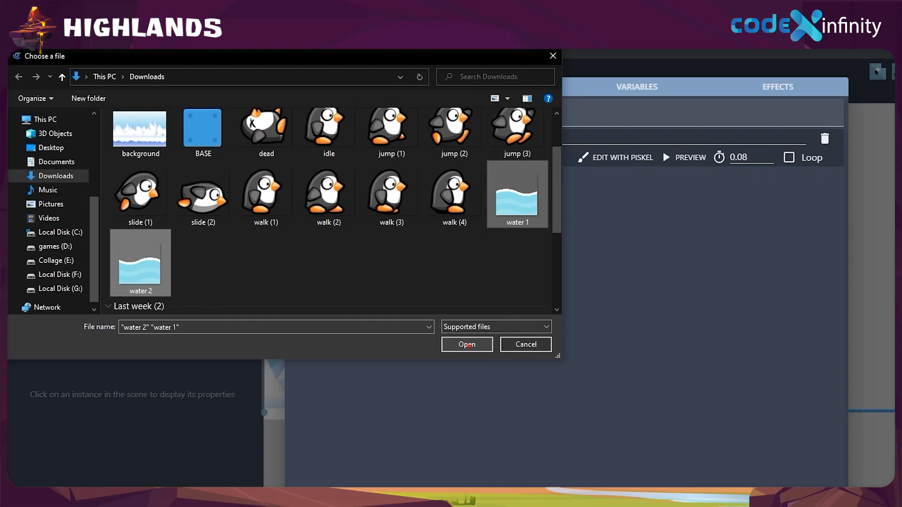
click(374, 274)
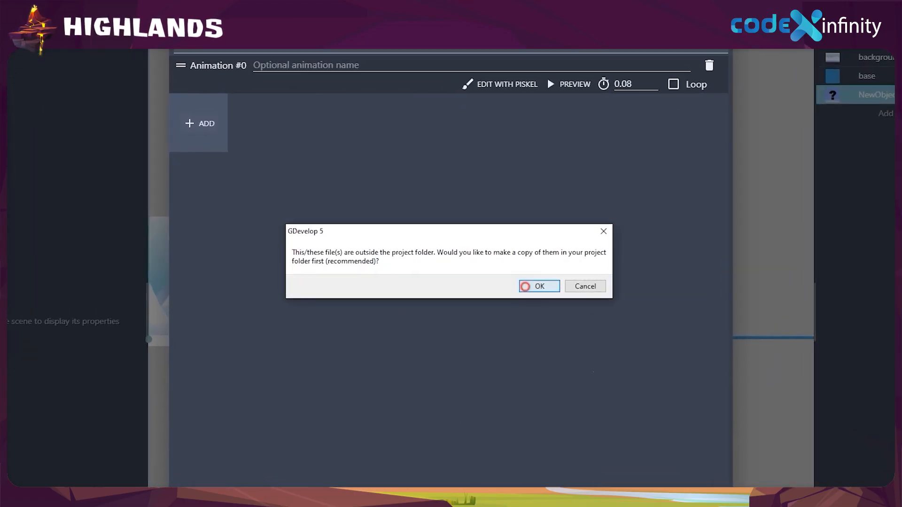
click(512, 285)
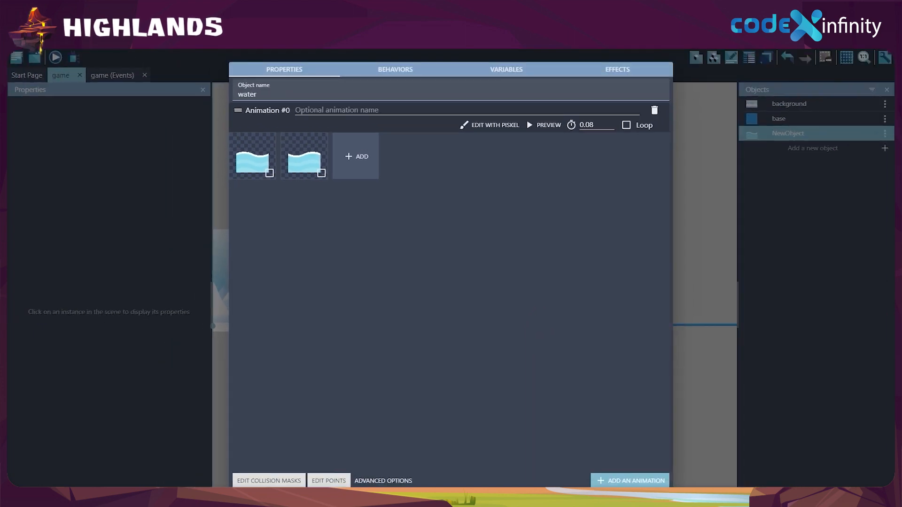
Make the water animation loop with a frame time of 0.25 seconds and apply the object's changes.
click(626, 125)
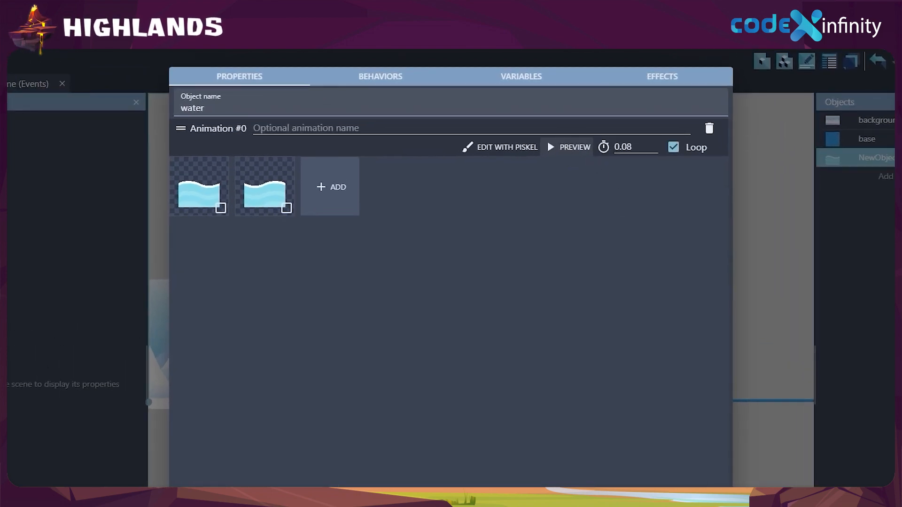
click(569, 147)
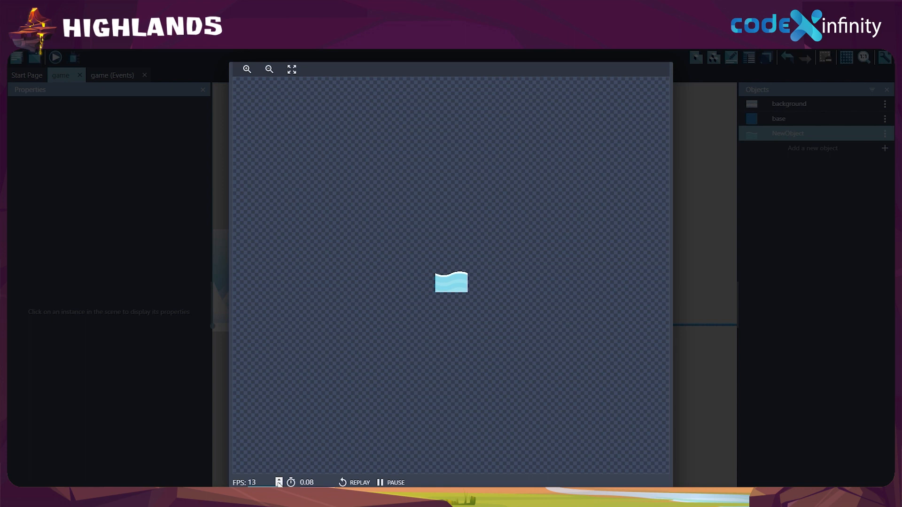
click(279, 446)
click(278, 447)
double_click(279, 446)
click(279, 446)
click(279, 446)
click(278, 447)
click(279, 446)
click(279, 446)
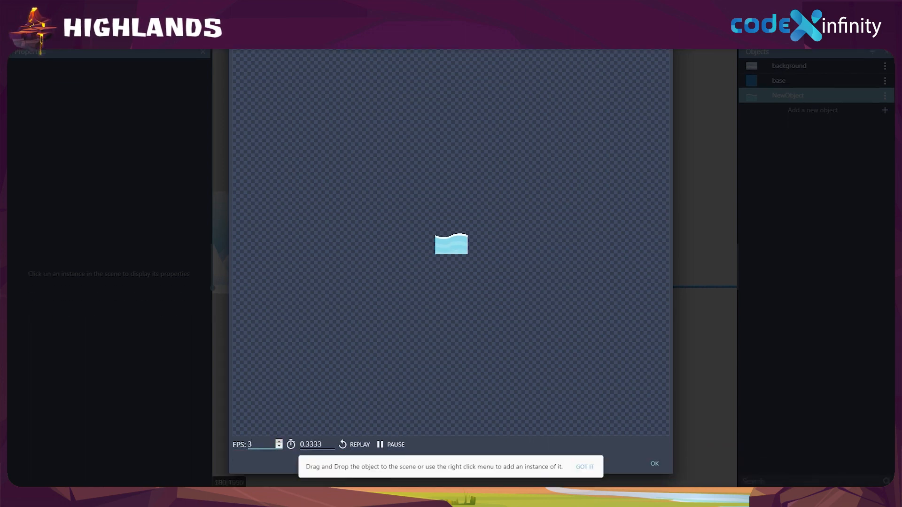
click(655, 464)
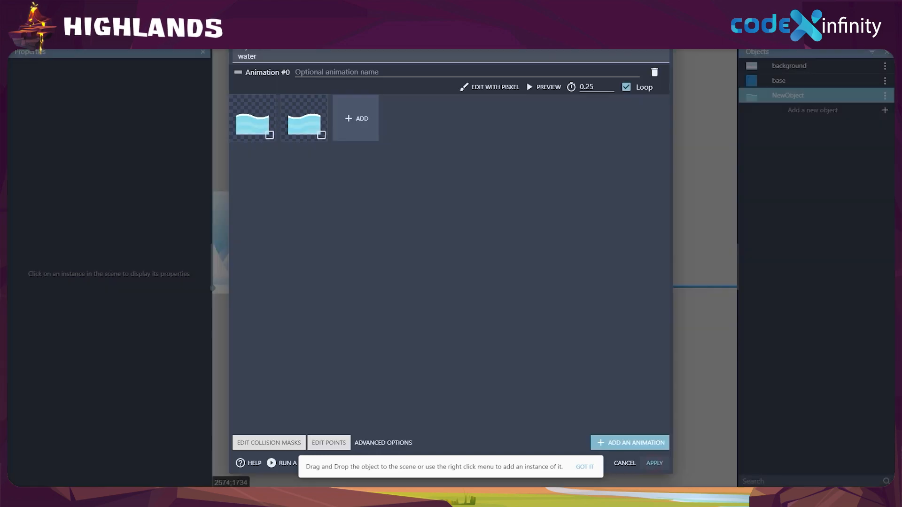
click(655, 463)
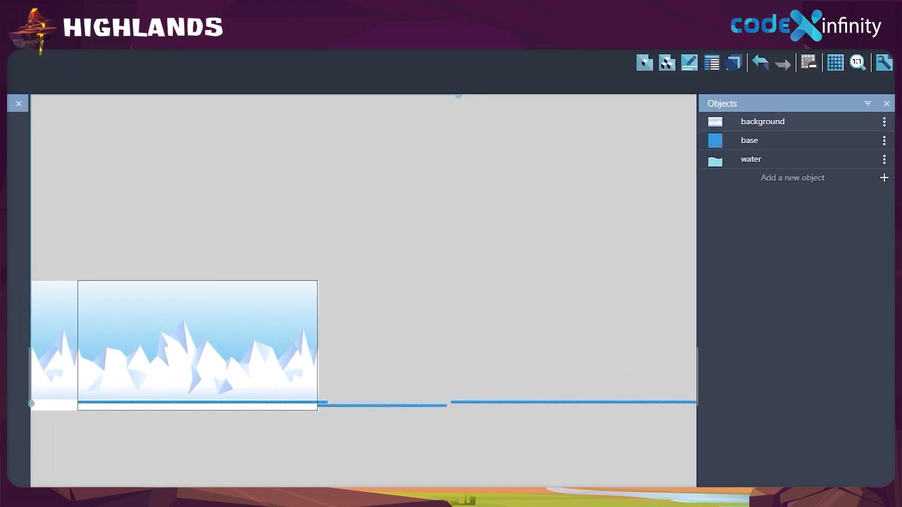
Set the scene grid's cell width to 70 and cell height to 100 pixels, and show the grid.
click(835, 69)
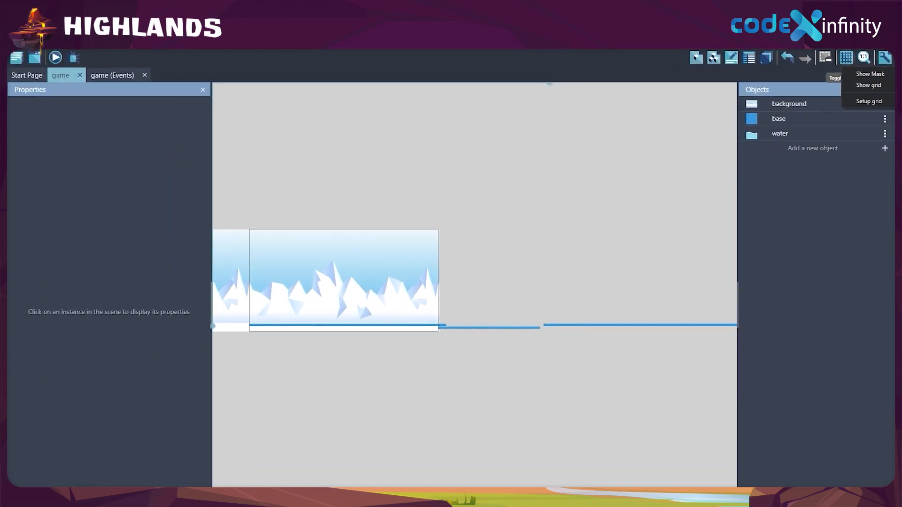
click(867, 101)
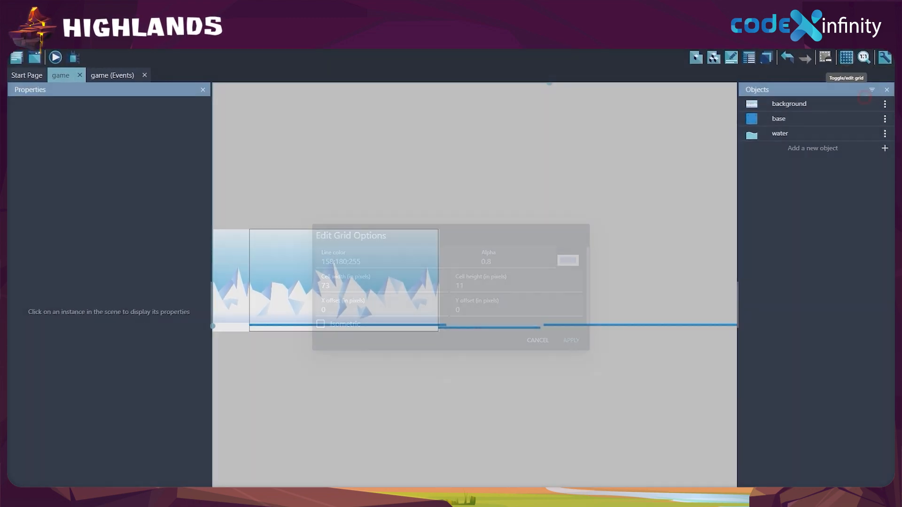
click(427, 291)
key(BackSpace)
key(BackSpace)
text(70)
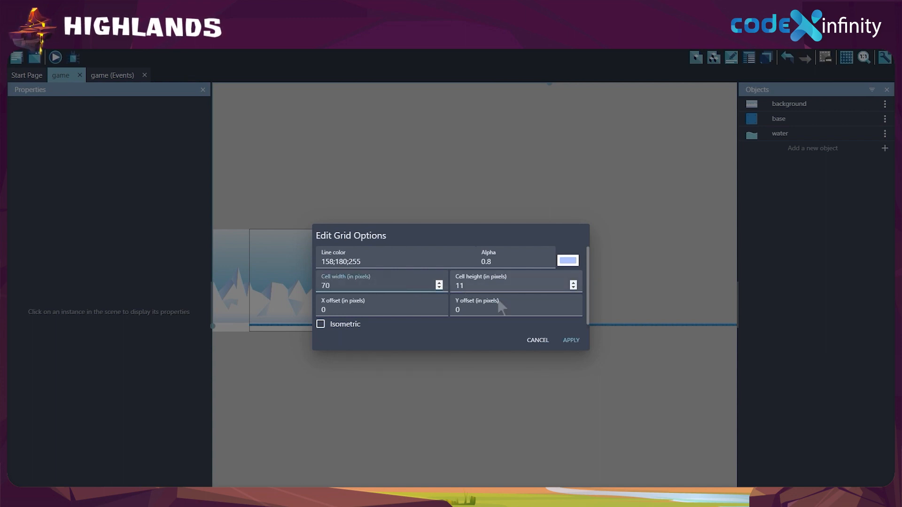
click(464, 285)
key(BackSpace)
text(00)
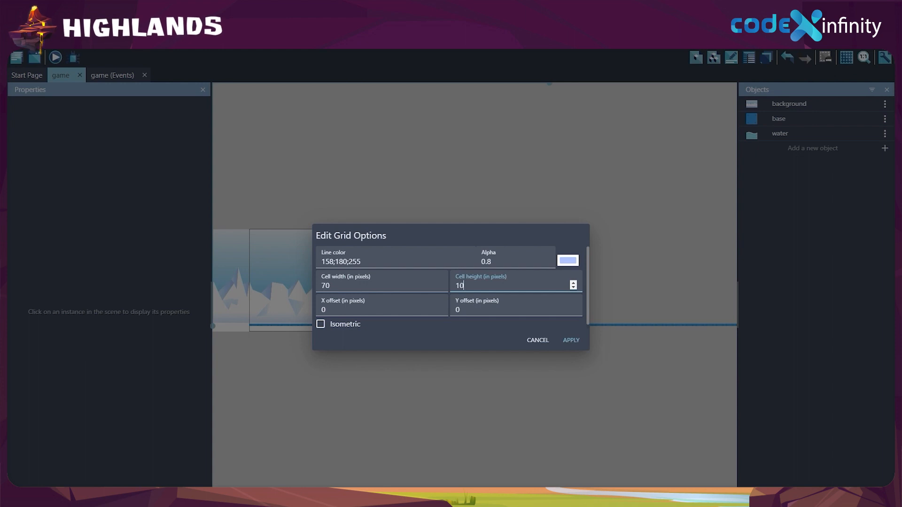
click(578, 340)
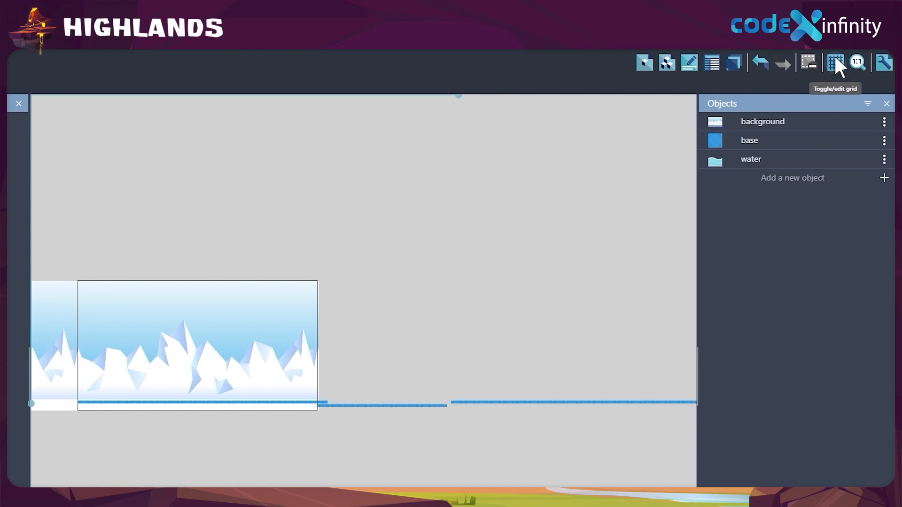
click(836, 63)
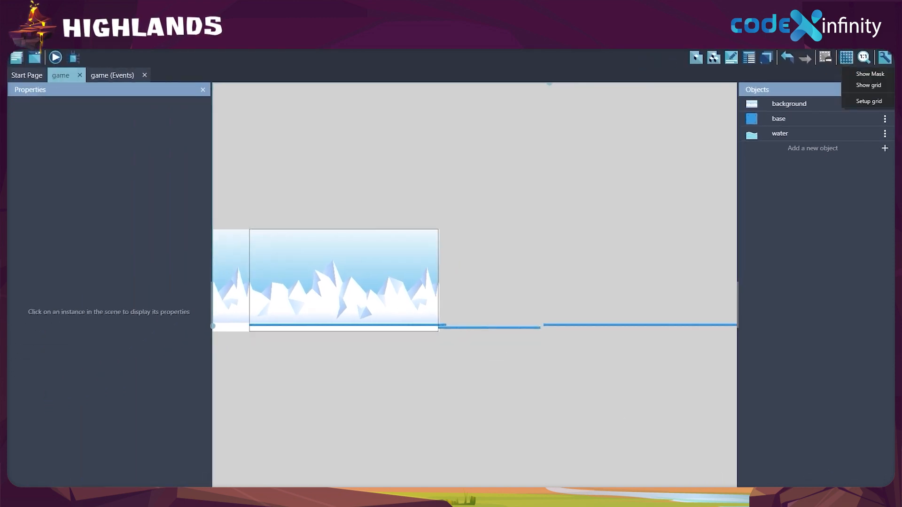
click(865, 86)
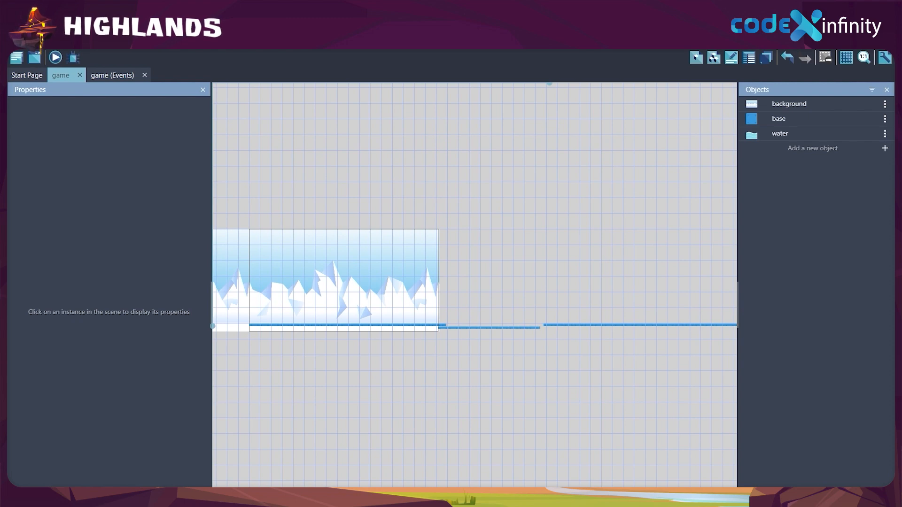
Place a water instance at the start of the lower base section and stretch it to 200 pixels high at X 1190, Y 500.
scroll(454, 357, up, 7)
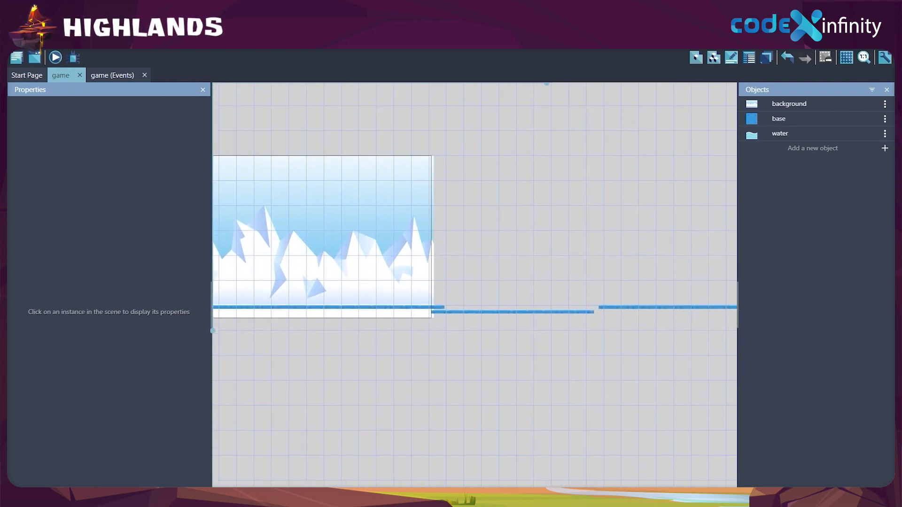
scroll(458, 361, up, 1)
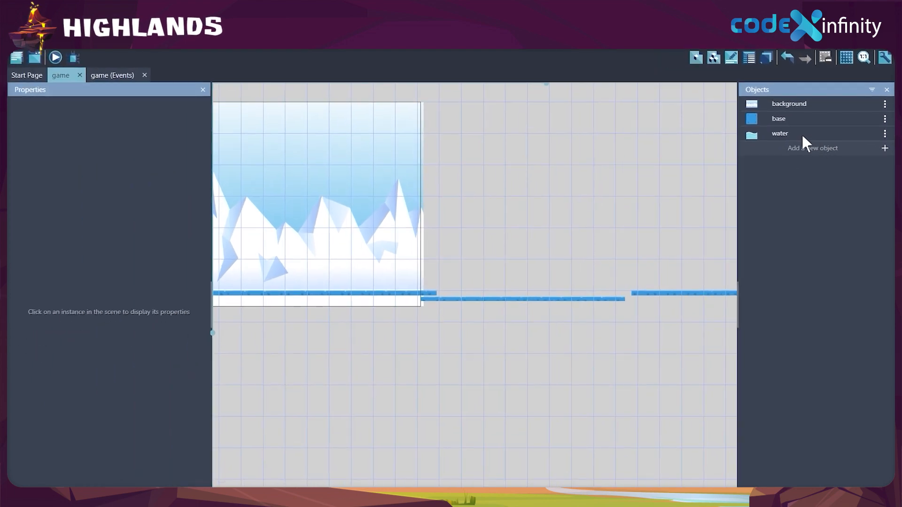
click(777, 161)
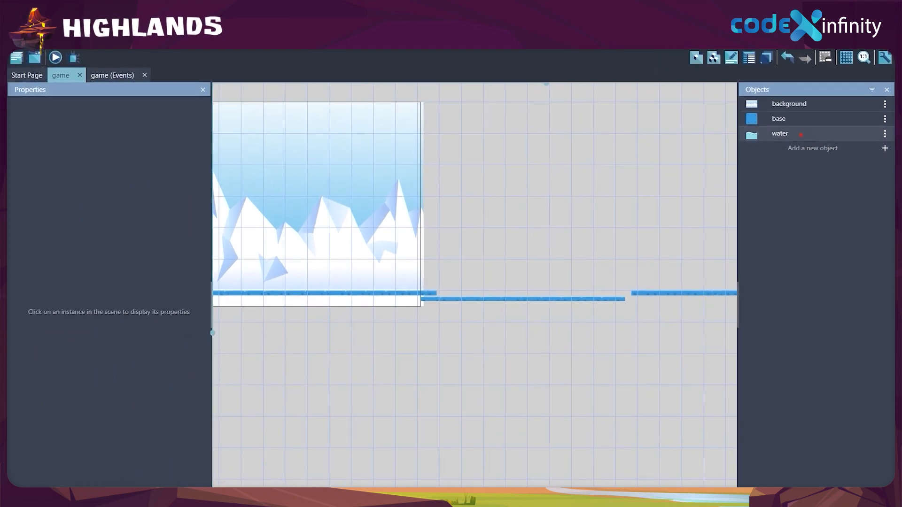
drag(801, 134, 429, 304)
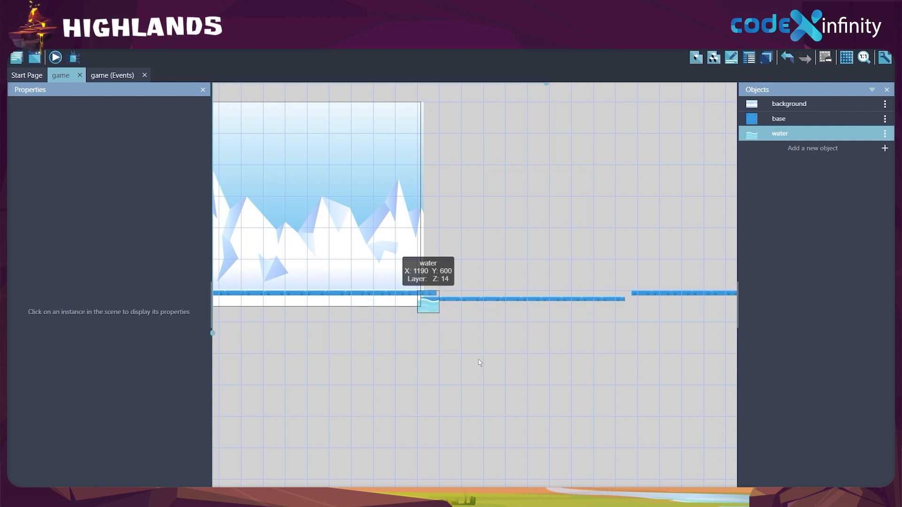
click(428, 303)
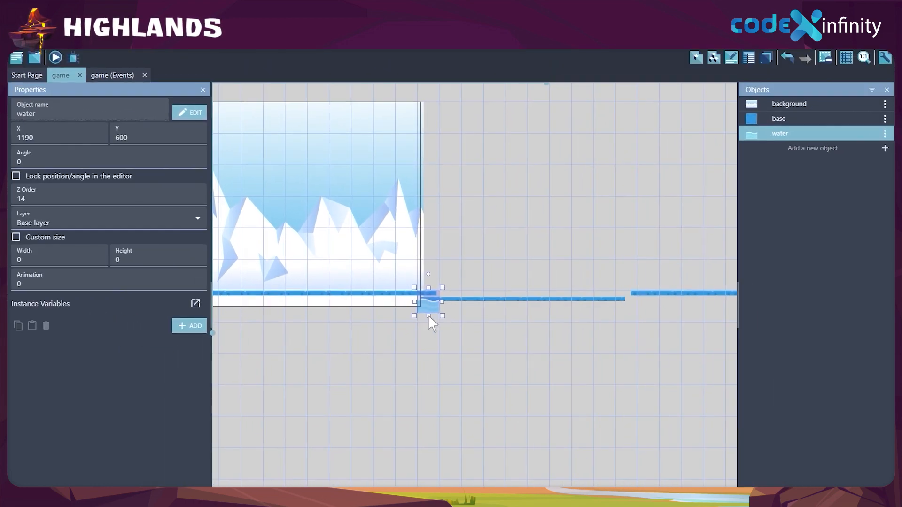
drag(429, 315, 429, 325)
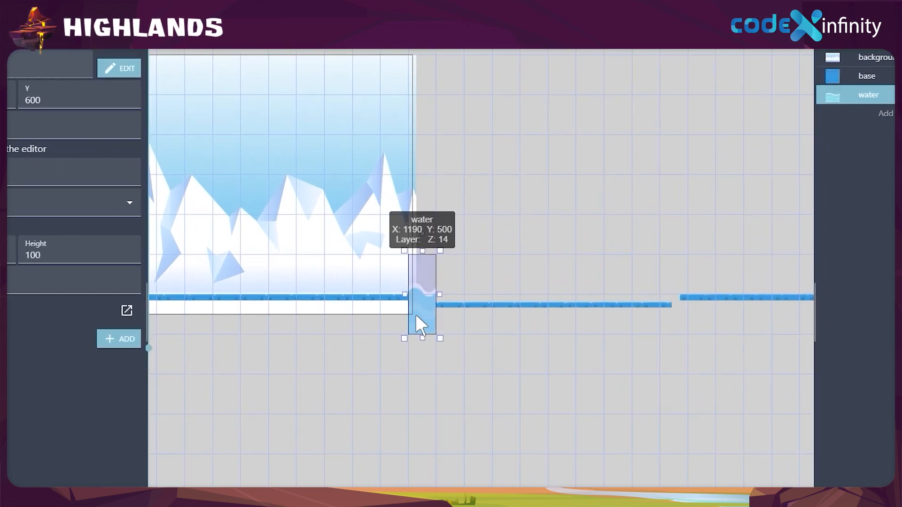
click(417, 316)
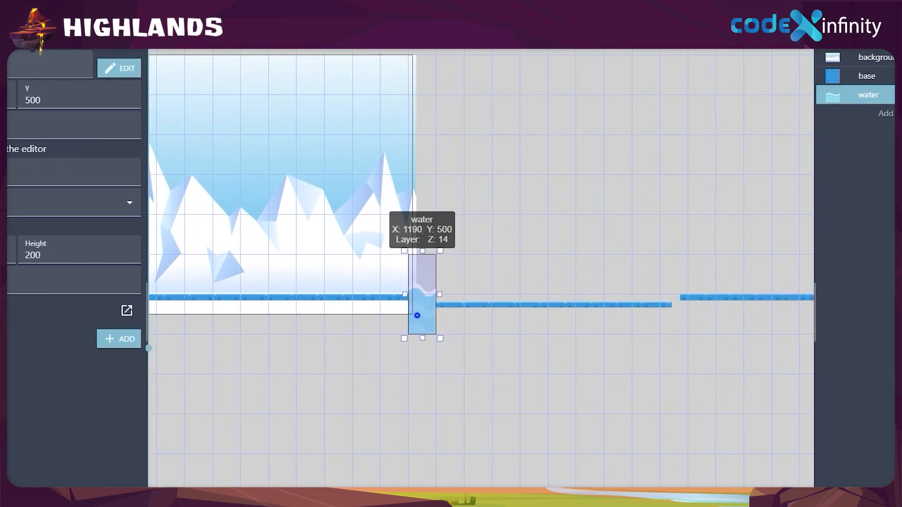
Copy the stretched water instance and paste nine copies in a row along the lower base section.
right_click(417, 316)
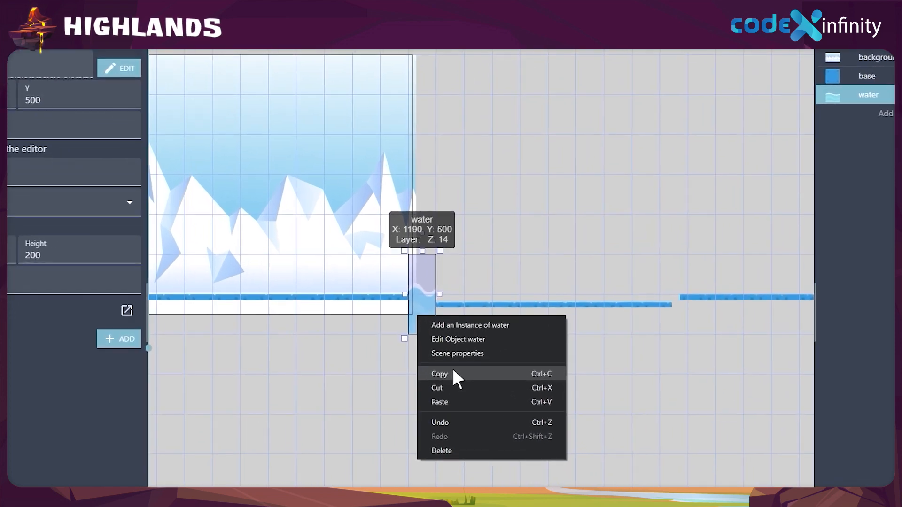
click(454, 372)
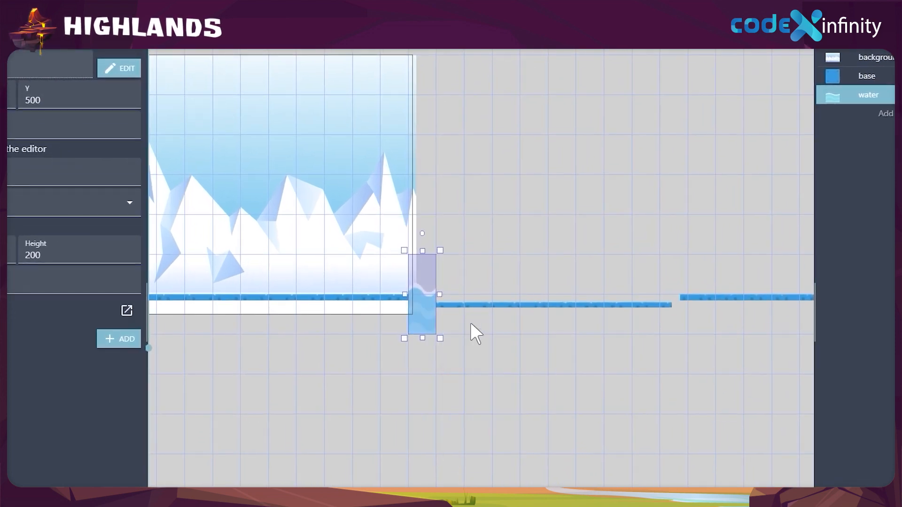
right_click(449, 320)
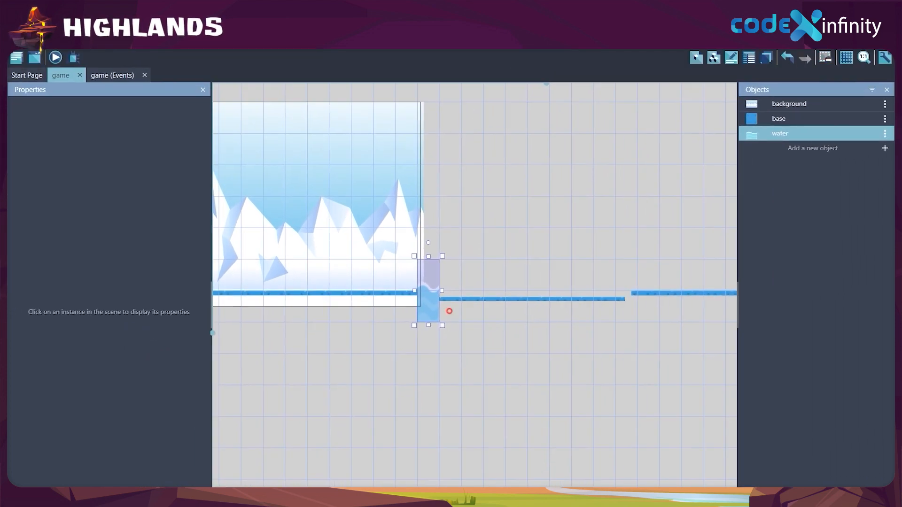
click(470, 368)
click(472, 311)
right_click(472, 310)
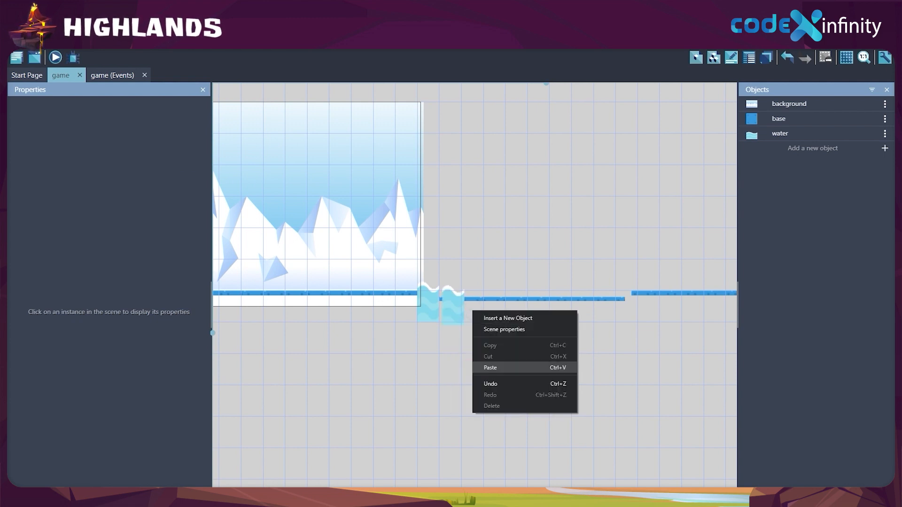
click(492, 368)
right_click(486, 311)
click(512, 369)
right_click(512, 310)
click(534, 363)
right_click(534, 306)
click(550, 363)
right_click(559, 306)
click(571, 363)
right_click(583, 310)
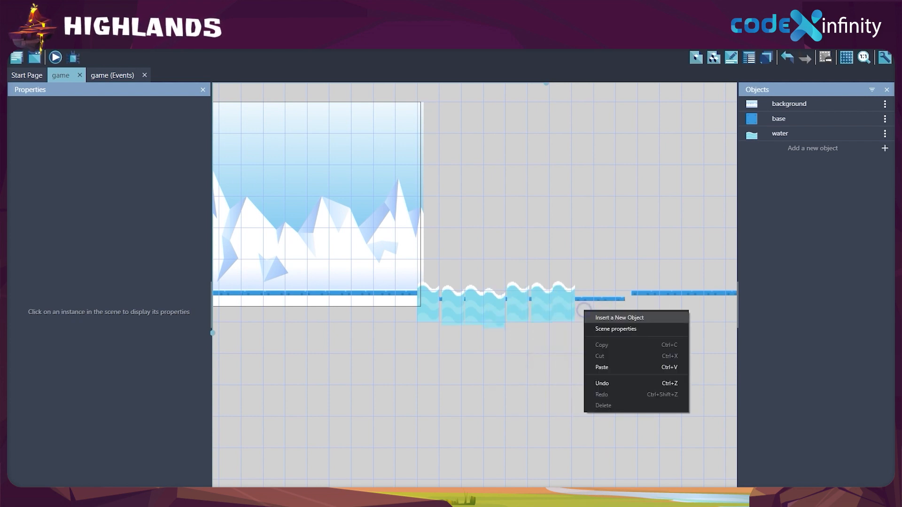
click(599, 365)
right_click(598, 310)
click(616, 364)
right_click(629, 310)
click(644, 367)
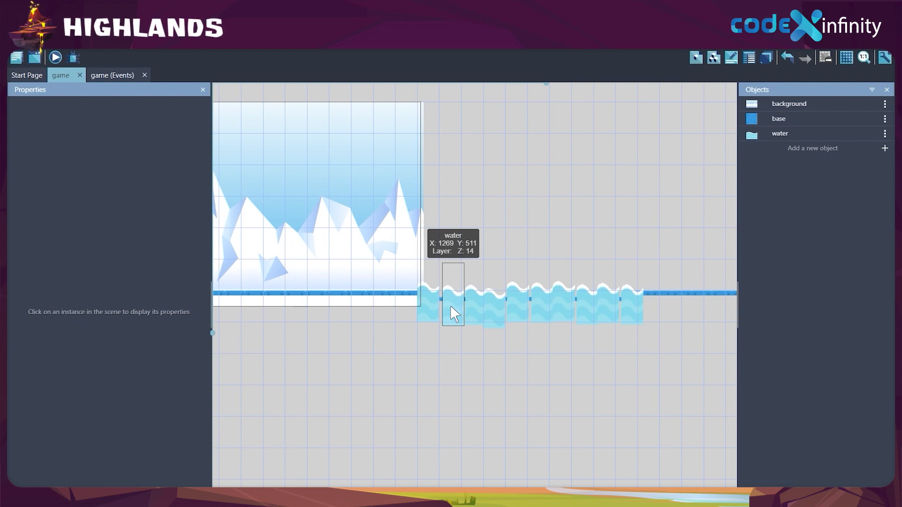
Snap the water copies edge to edge at Y 500, with the last one at X 1820, and hide the grid.
drag(457, 306, 621, 305)
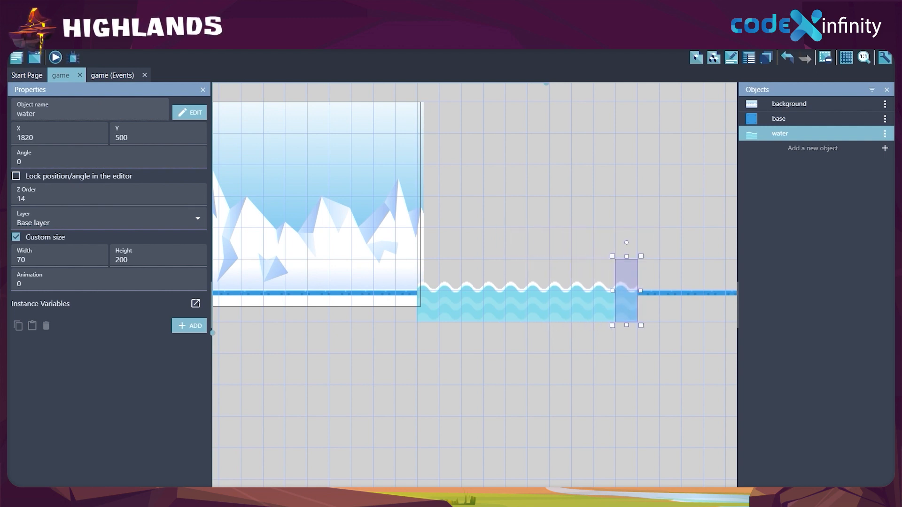
click(614, 375)
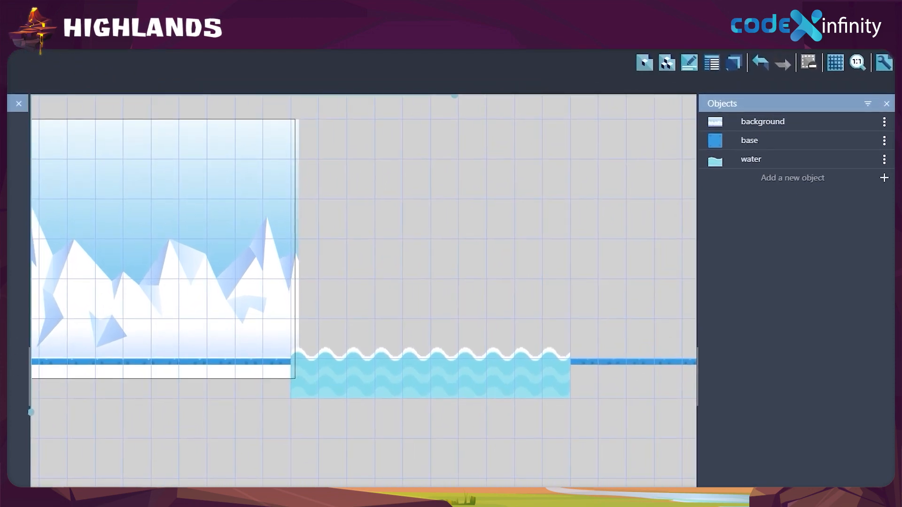
click(834, 66)
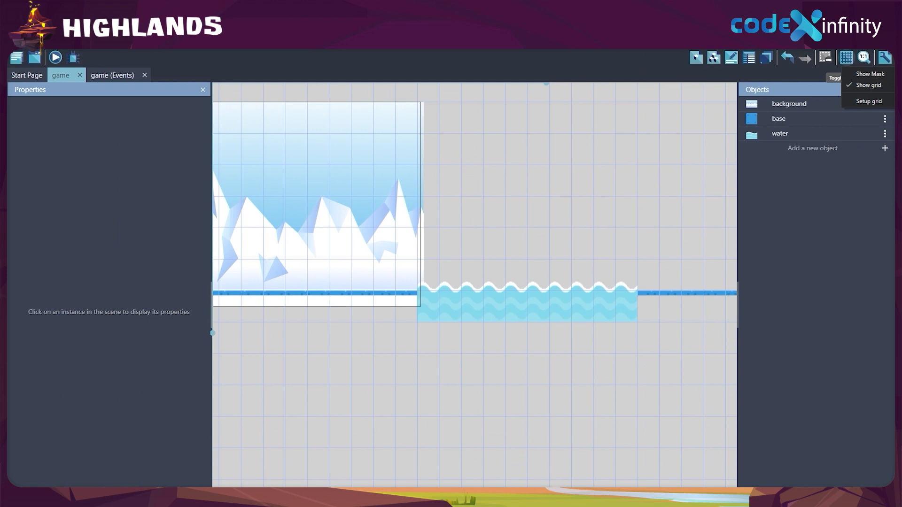
click(882, 84)
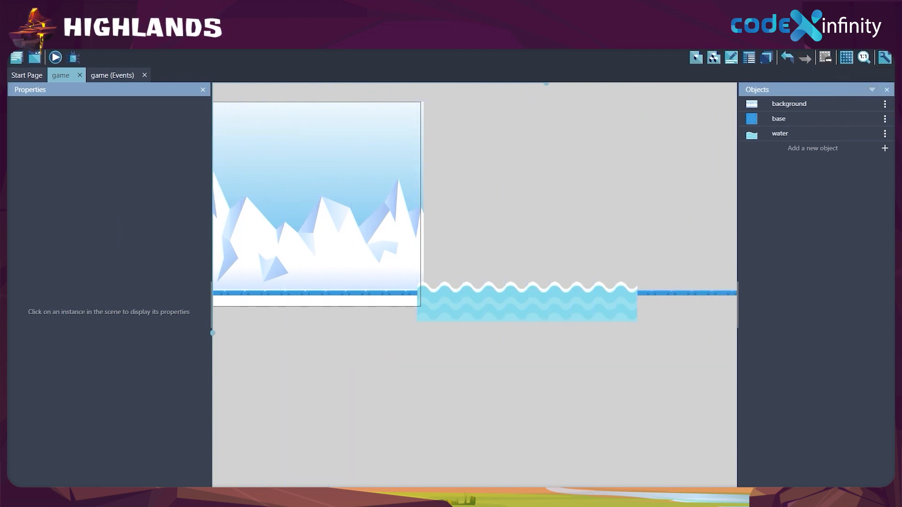
click(452, 419)
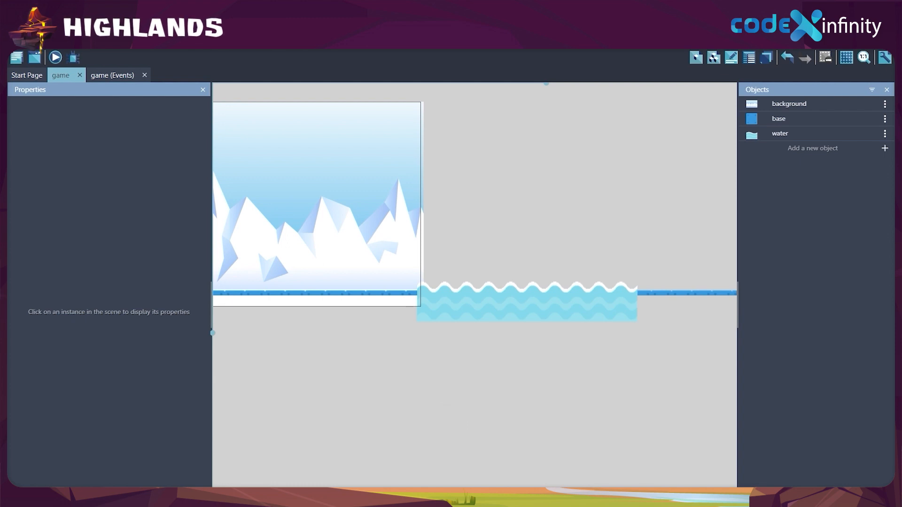
scroll(453, 418, down, 5)
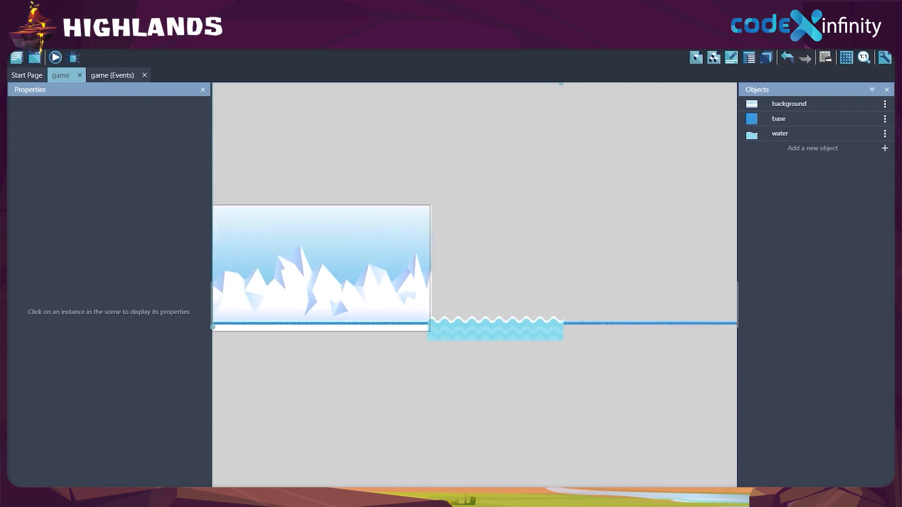
scroll(458, 392, up, 2)
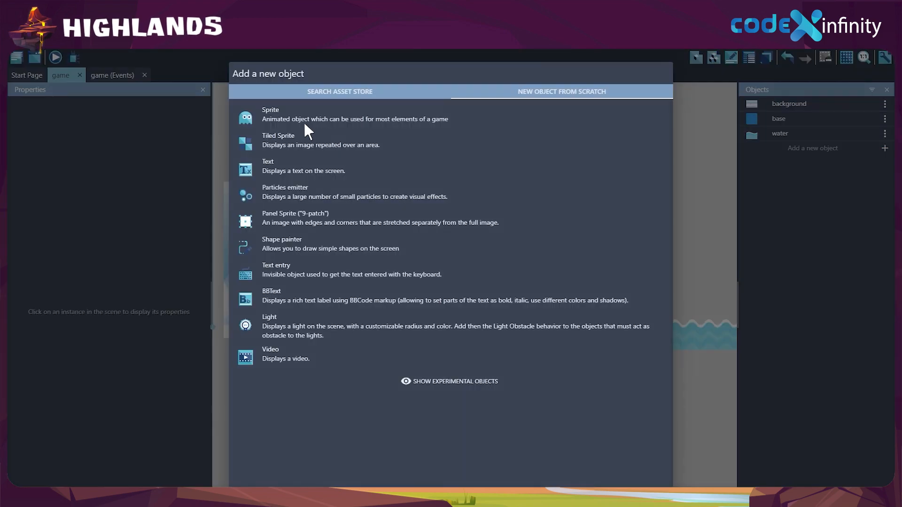
Create a new Sprite object from scratch and name it penguin.
click(296, 123)
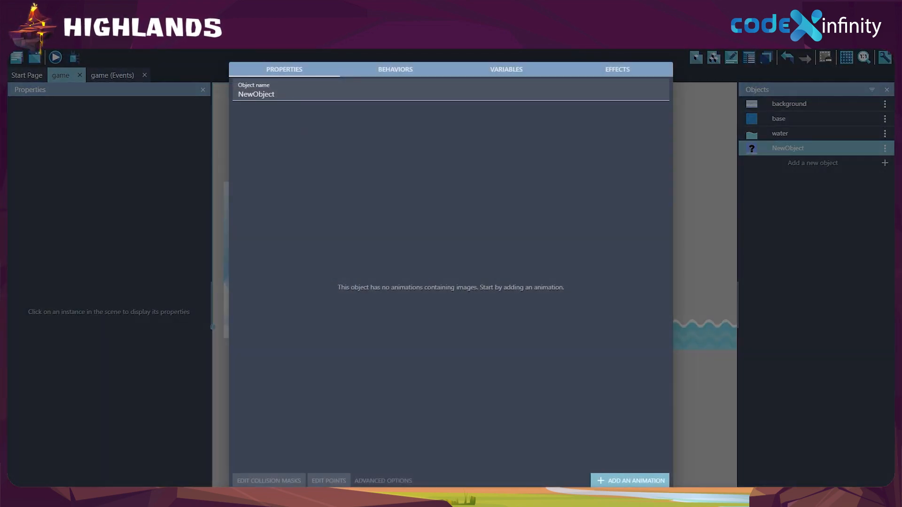
click(295, 97)
key(BackSpace)
key(BackSpace)
key(BackSpace)
key(BackSpace)
key(BackSpace)
key(BackSpace)
key(BackSpace)
key(BackSpace)
key(BackSpace)
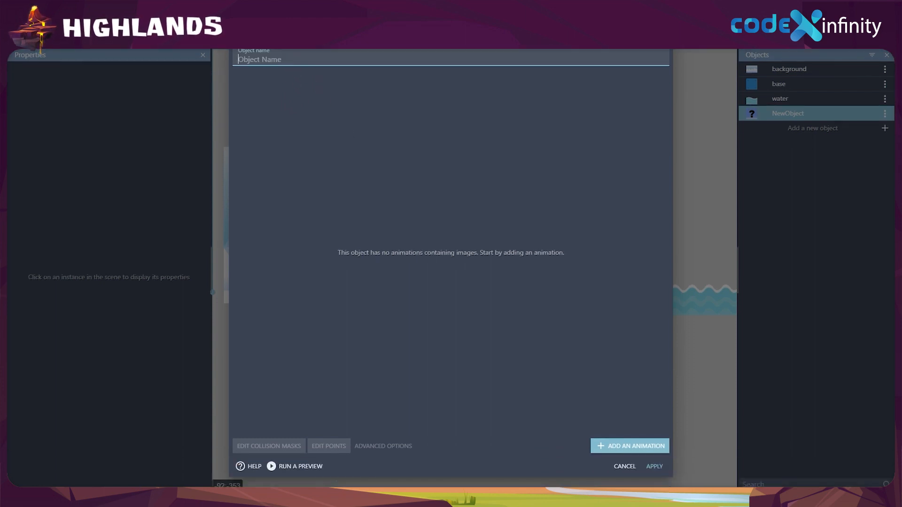
text(penguin)
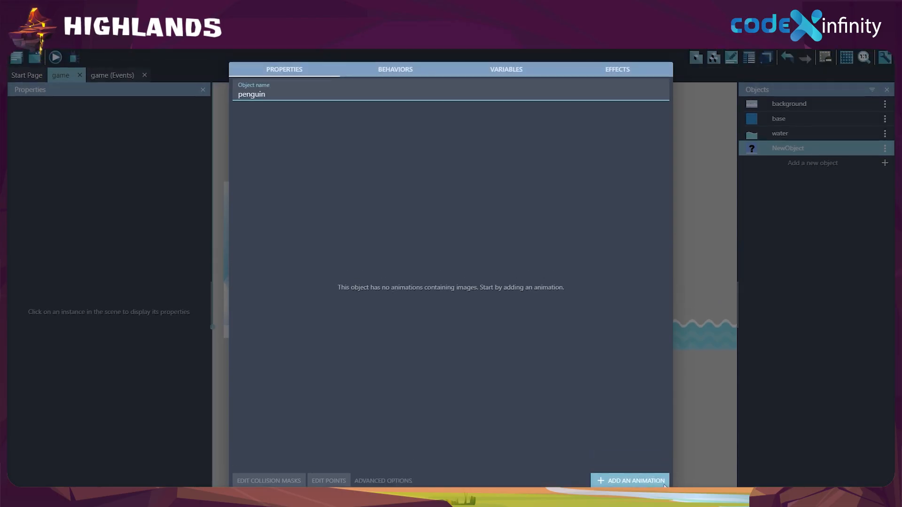
Add an animation named idle to the penguin, using the idle image from Downloads copied into the project folder.
click(657, 484)
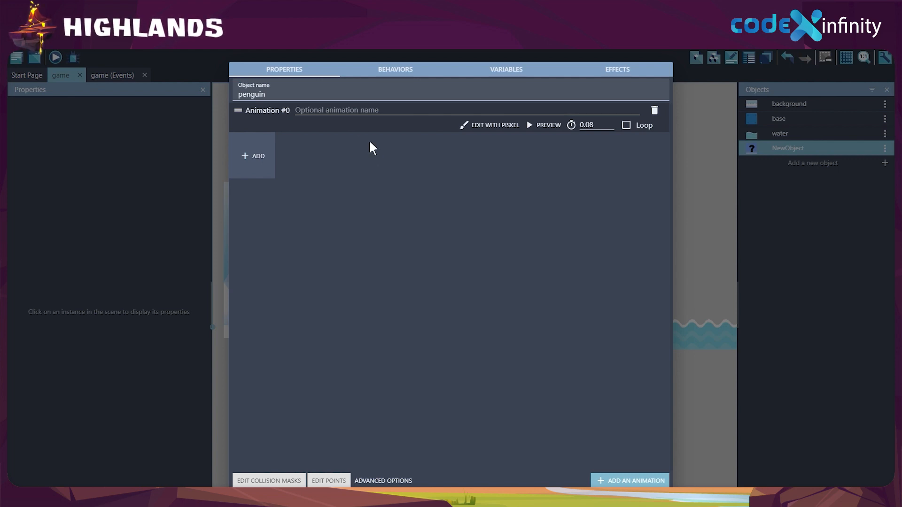
click(357, 111)
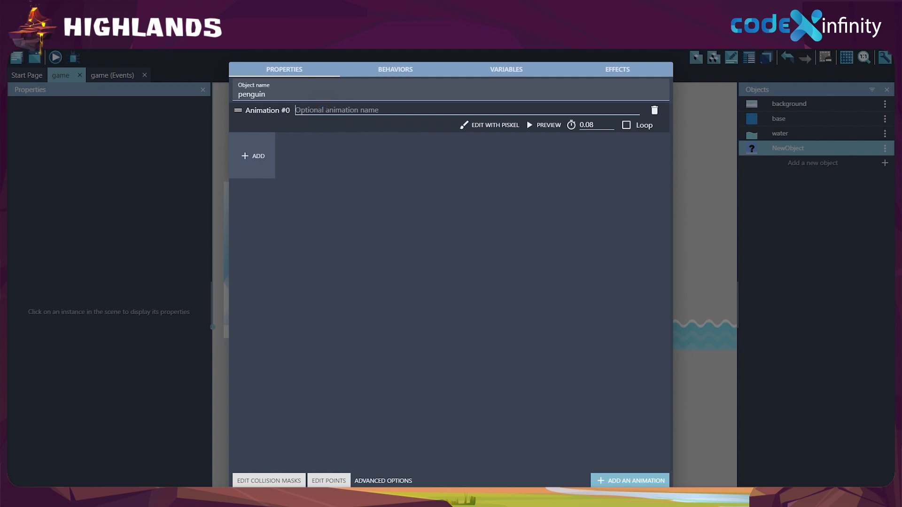
text(idle)
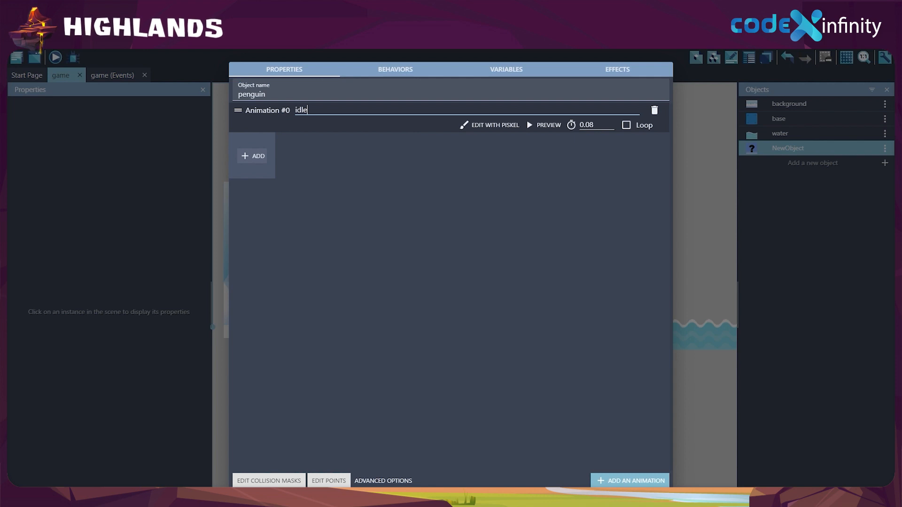
click(261, 155)
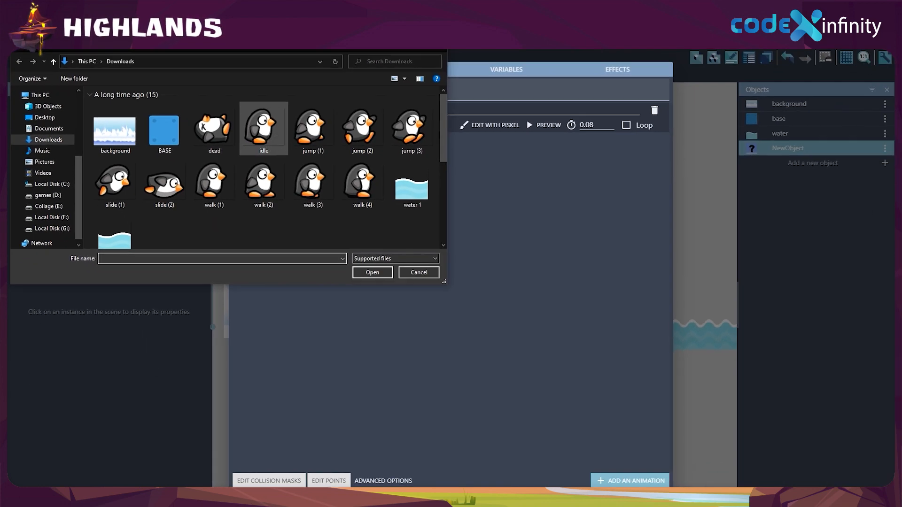
click(264, 128)
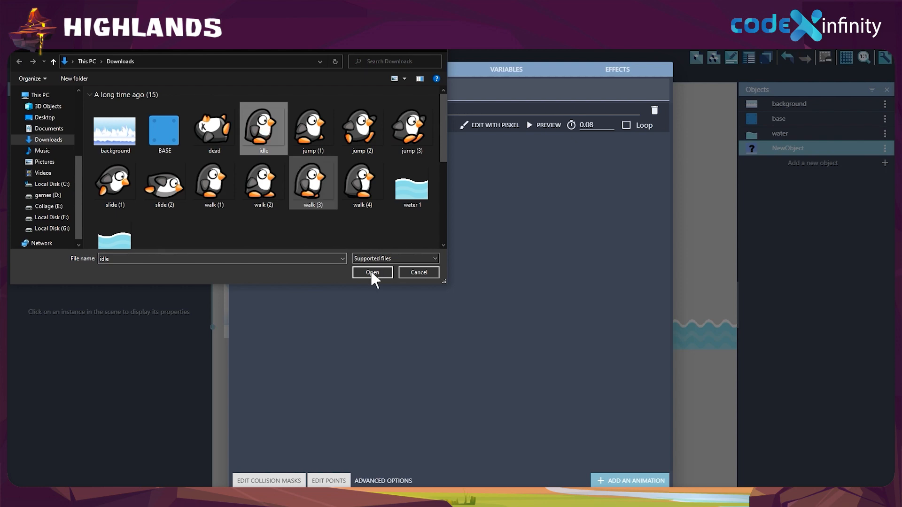
click(373, 273)
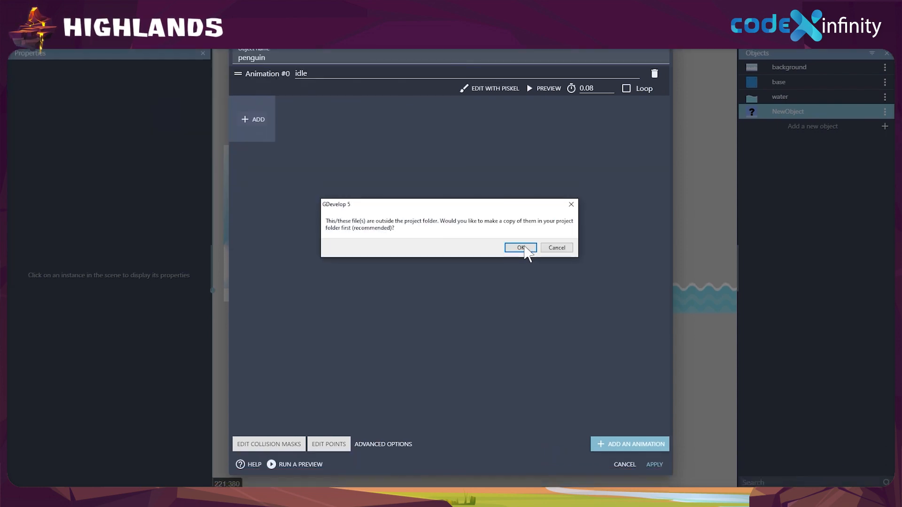
click(521, 249)
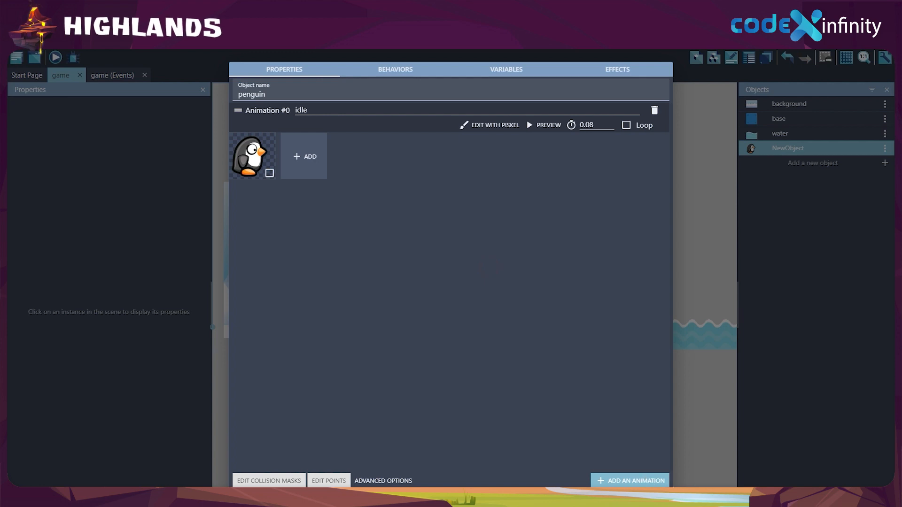
Add a second animation named walk with the images walk (1) to walk (4), copied into the project folder.
click(646, 480)
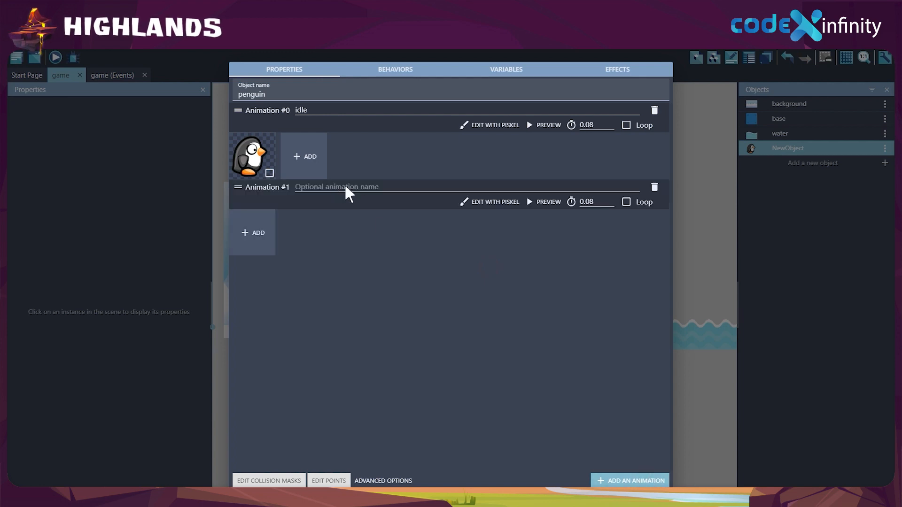
click(333, 188)
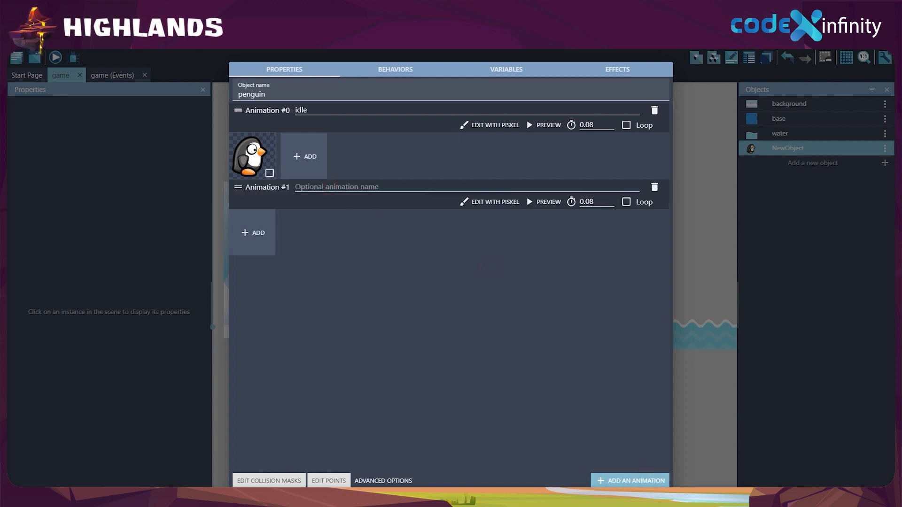
text(walk)
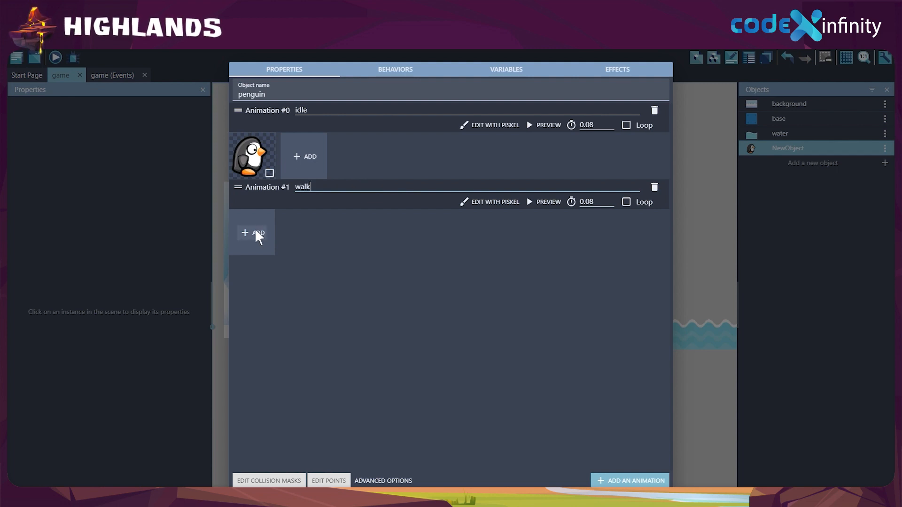
click(270, 232)
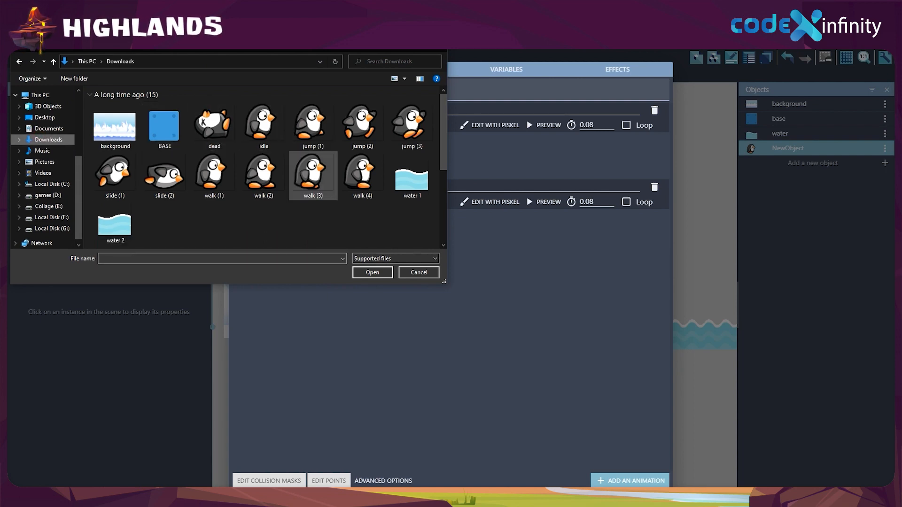
click(219, 186)
ctrl+click(251, 176)
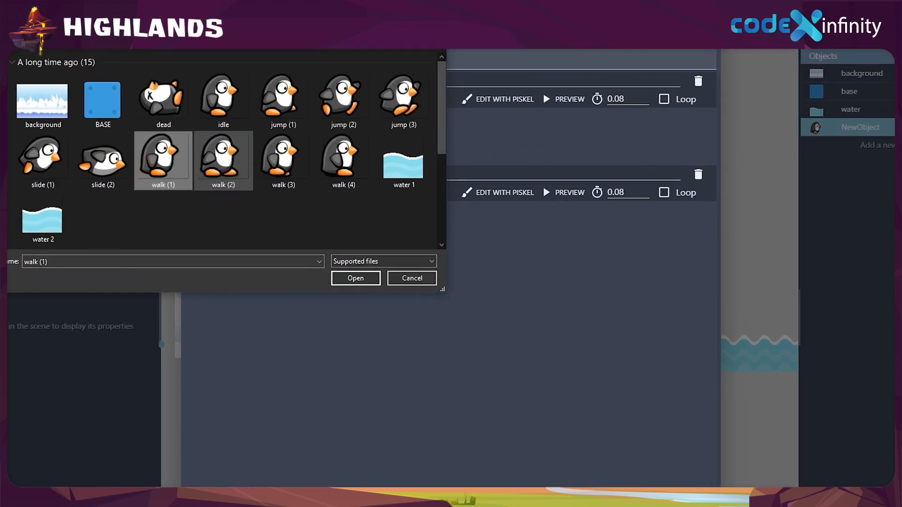
ctrl+click(276, 157)
ctrl+click(339, 157)
click(353, 281)
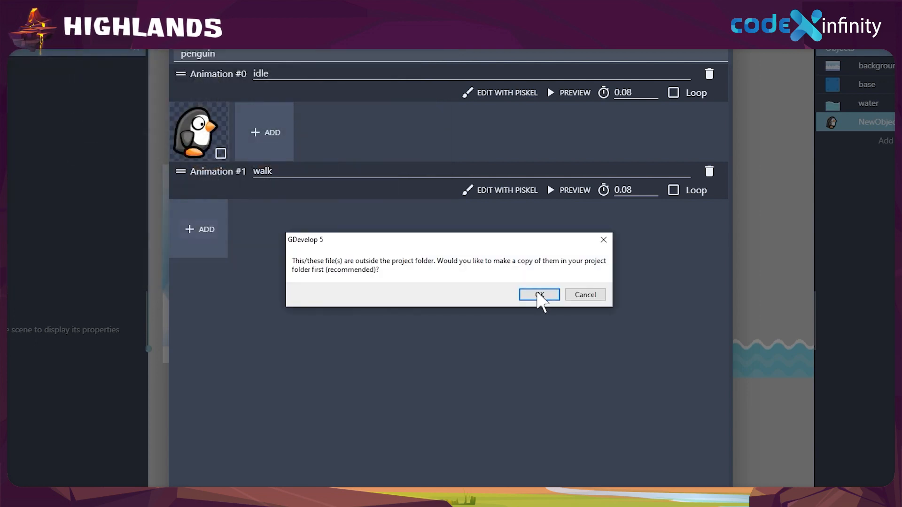
key(Return)
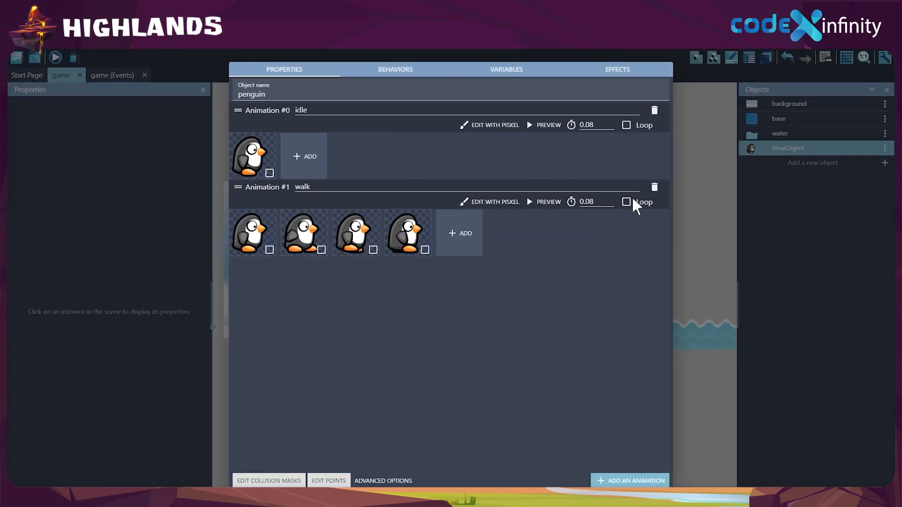
Turn on looping for the walk animation and preview it.
click(626, 201)
click(536, 202)
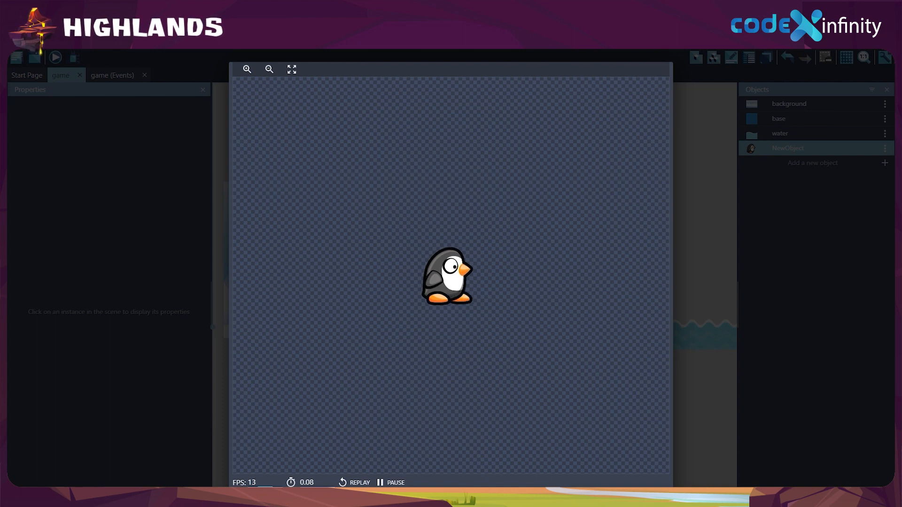
click(655, 501)
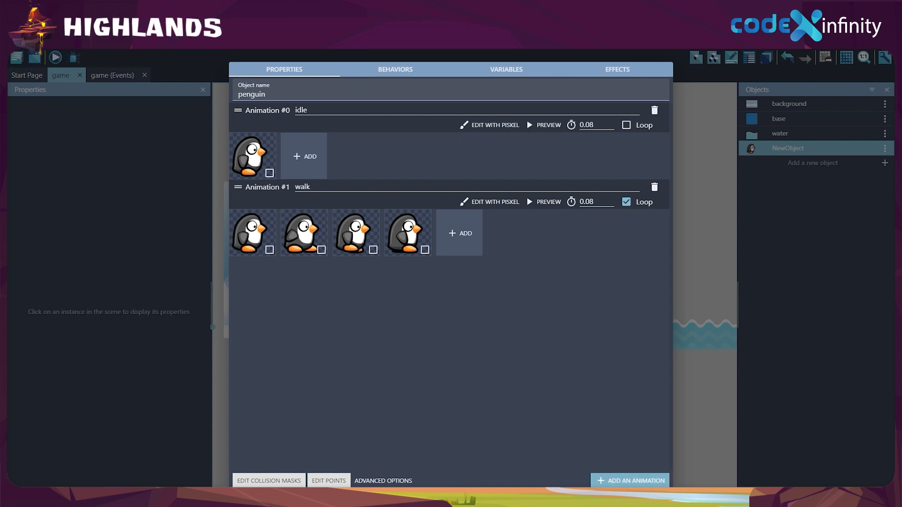
Add a third animation named swim with the images swim (1) and swim (2), copied into the project folder.
click(618, 482)
click(309, 265)
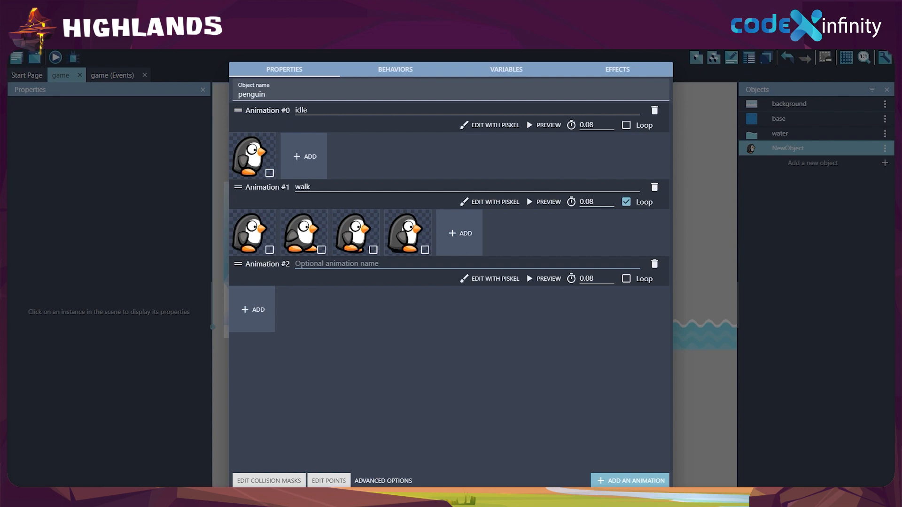
text(swim)
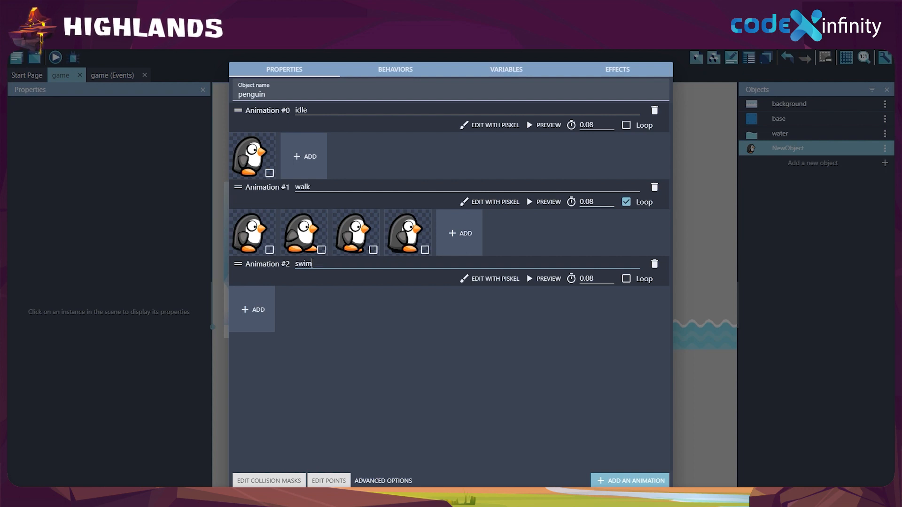
click(258, 310)
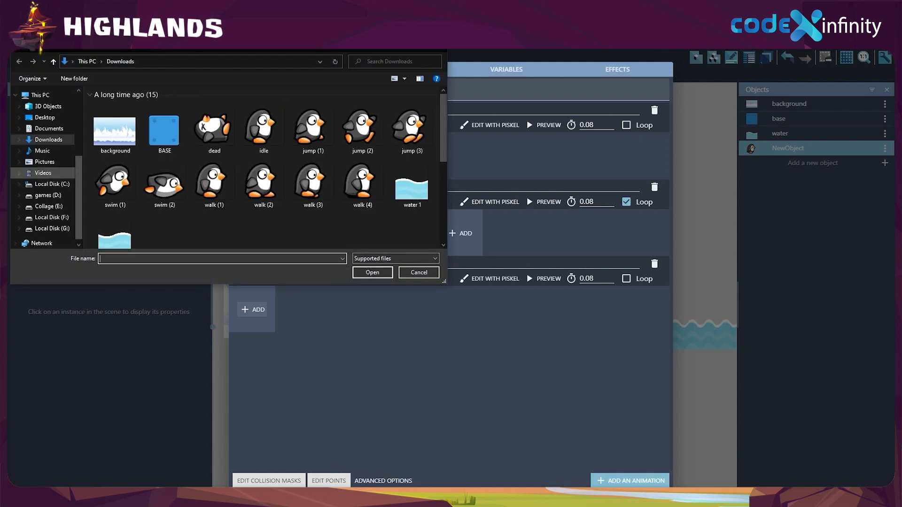
scroll(115, 174, down, 1)
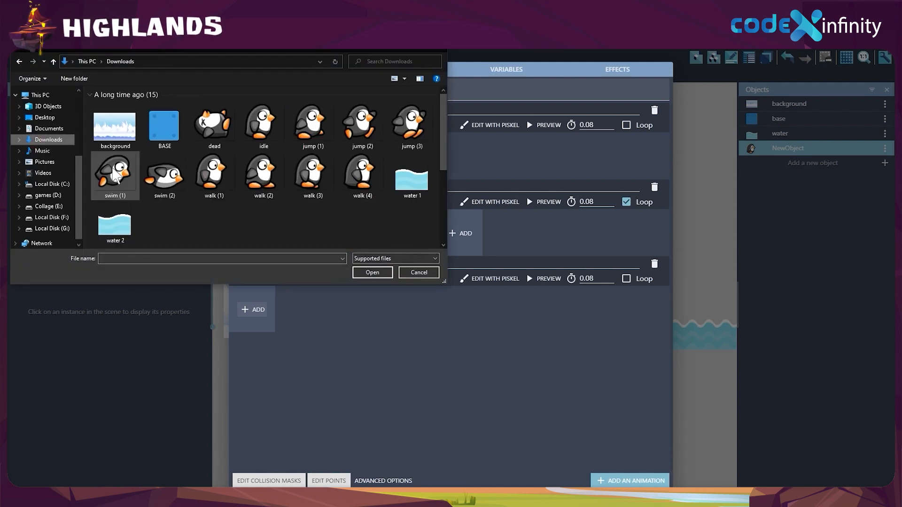
click(115, 174)
ctrl+click(164, 175)
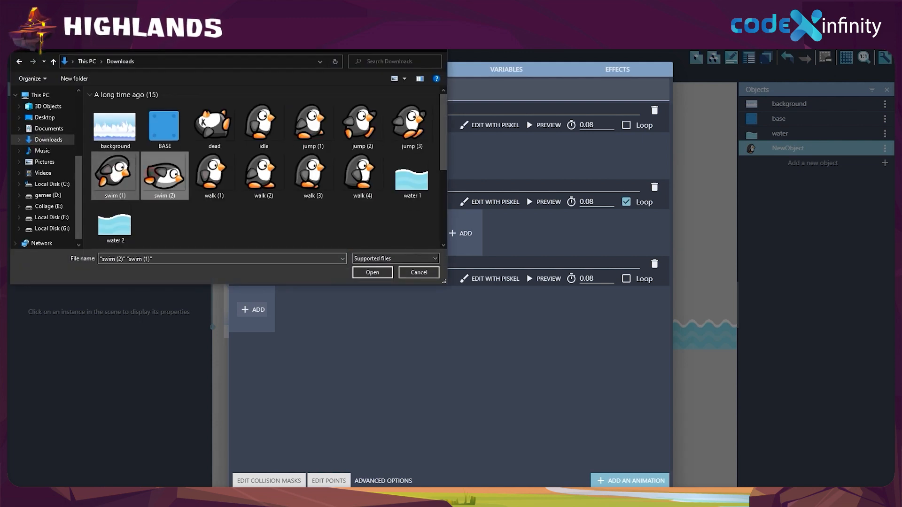
click(366, 273)
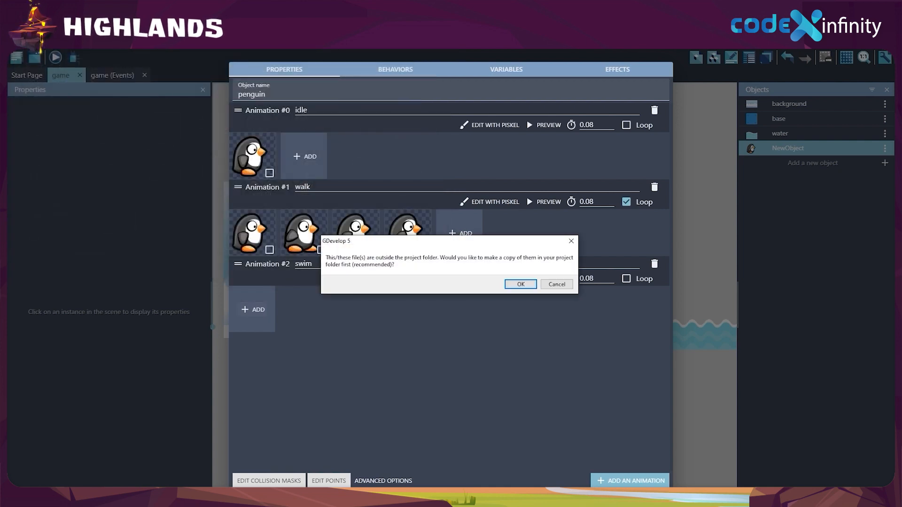
click(521, 284)
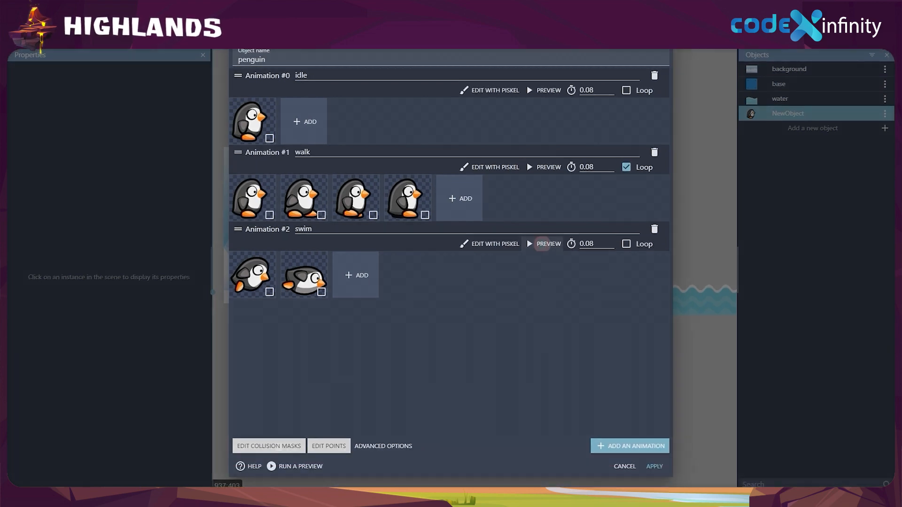
Preview the swim animation and slow it down to 3 FPS.
click(546, 244)
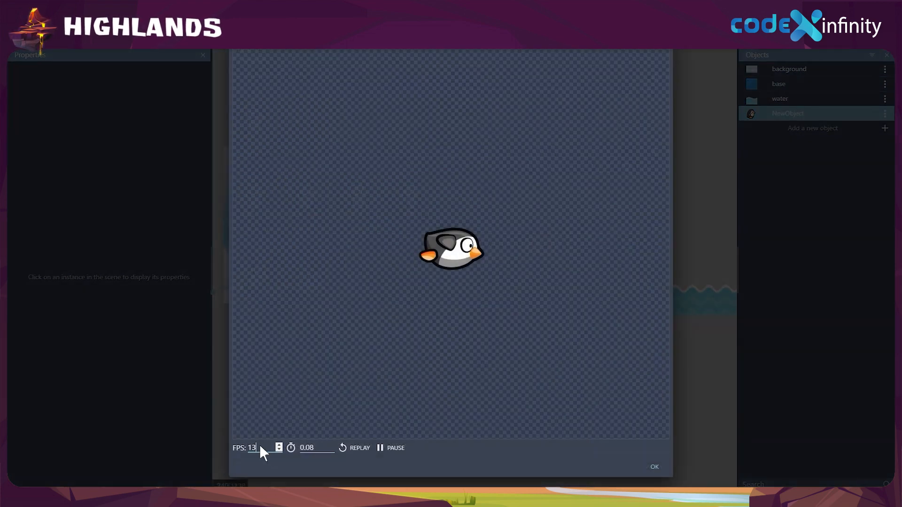
click(279, 485)
click(279, 485)
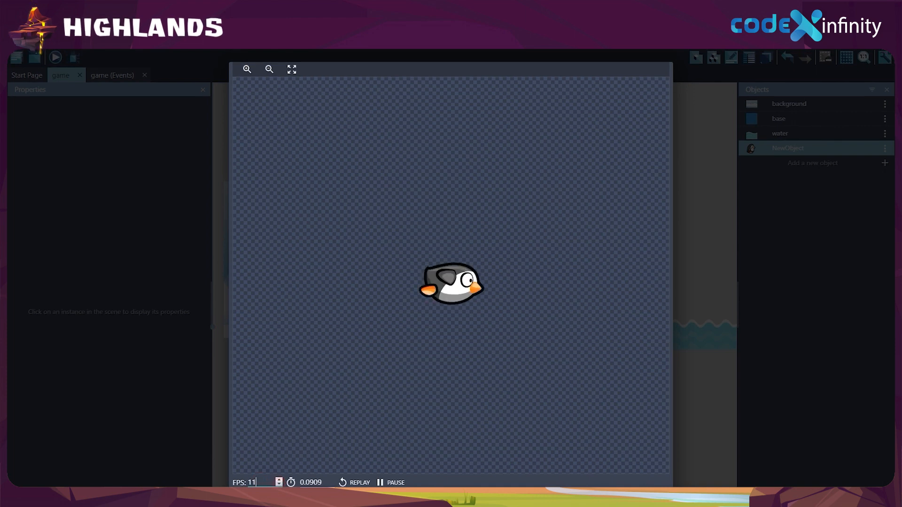
click(279, 484)
double_click(279, 485)
click(279, 484)
double_click(279, 485)
click(279, 485)
click(279, 485)
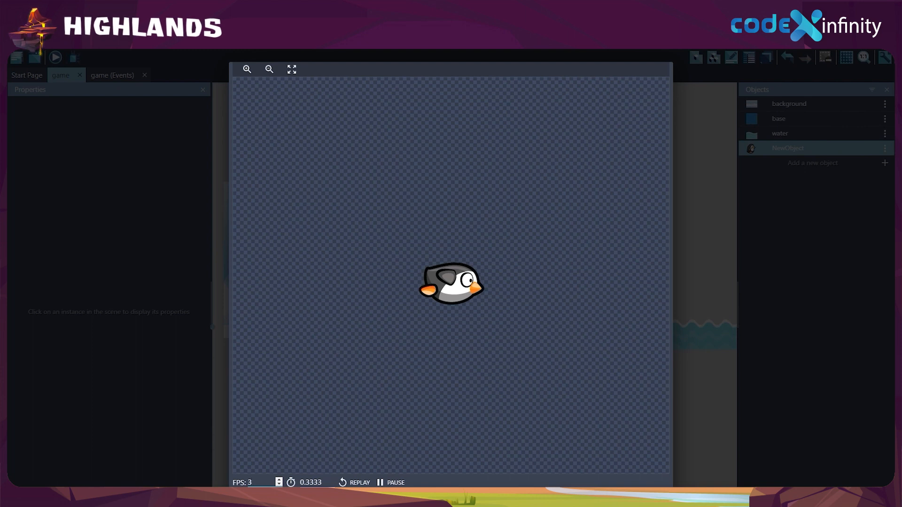
key(Escape)
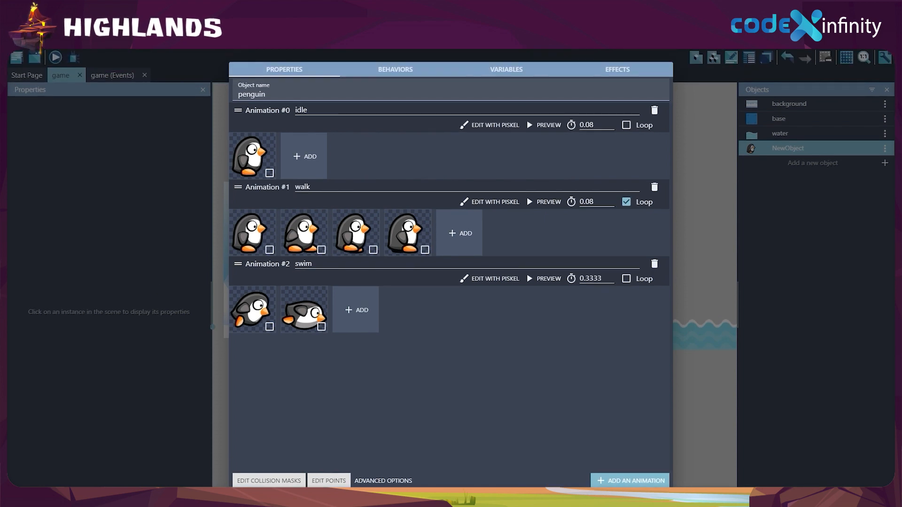
Apply the penguin object's settings and place one penguin in the scene just above the blue base.
key(Return)
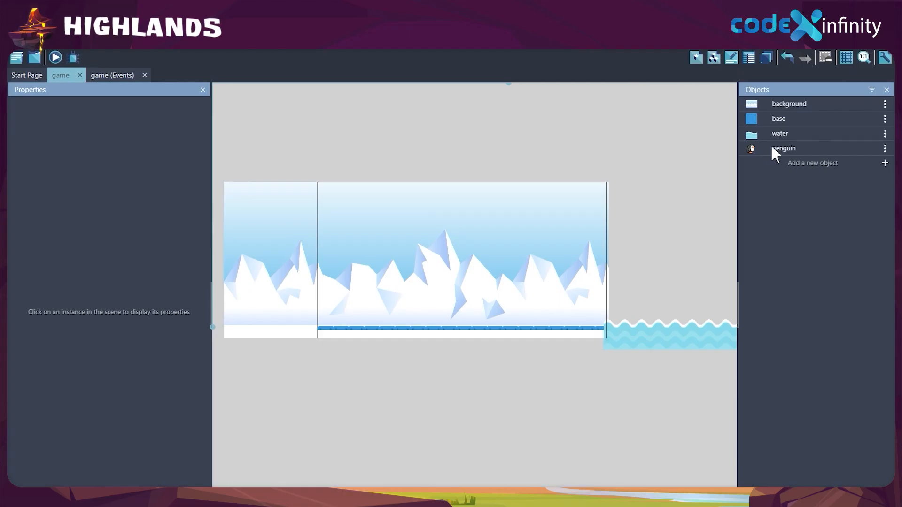
click(767, 149)
drag(768, 149, 379, 294)
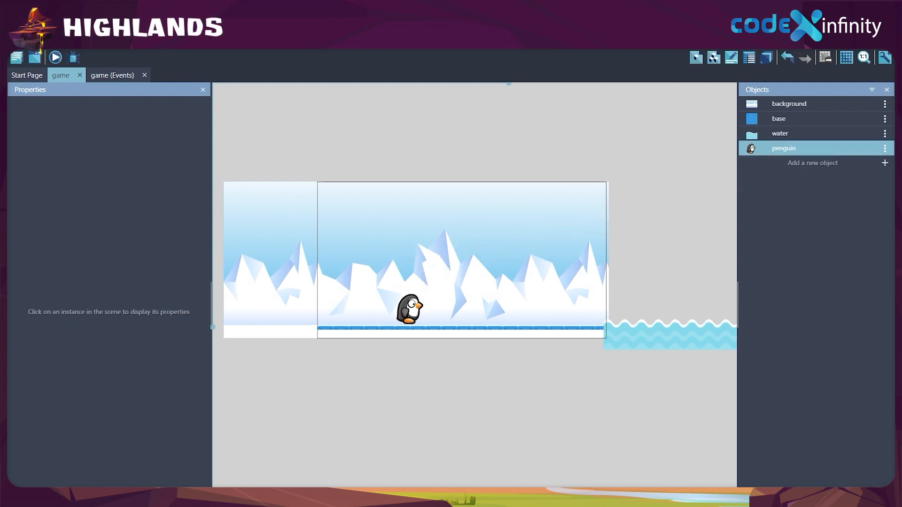
Position the placed penguin instance at X 254 and Y 510.
click(410, 309)
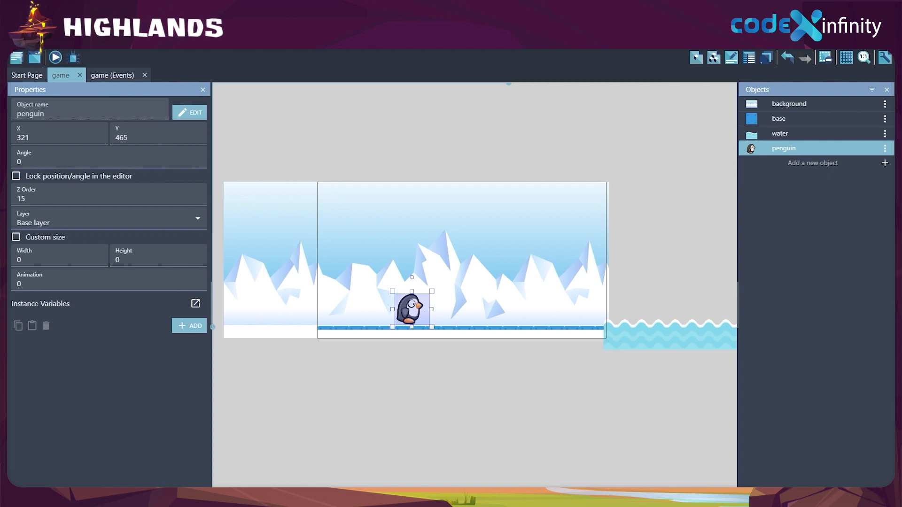
click(49, 132)
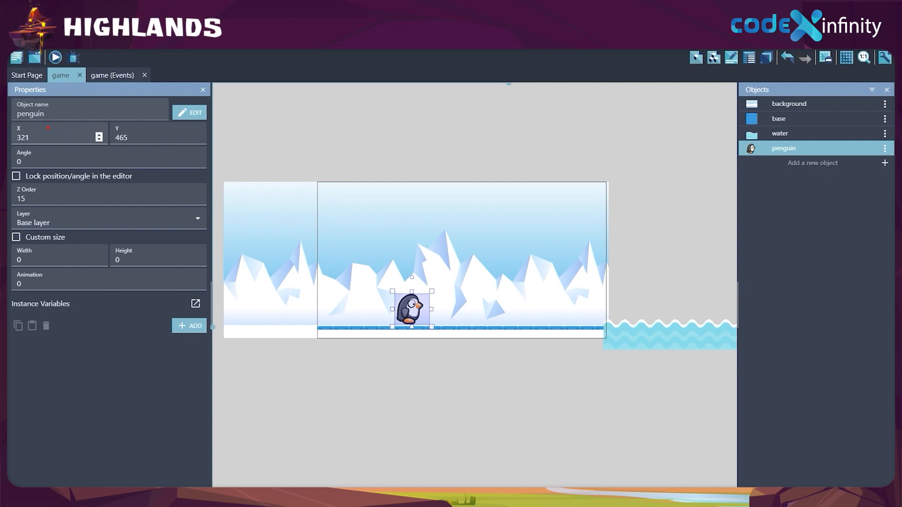
key(BackSpace)
key(BackSpace)
key(BackSpace)
text(254)
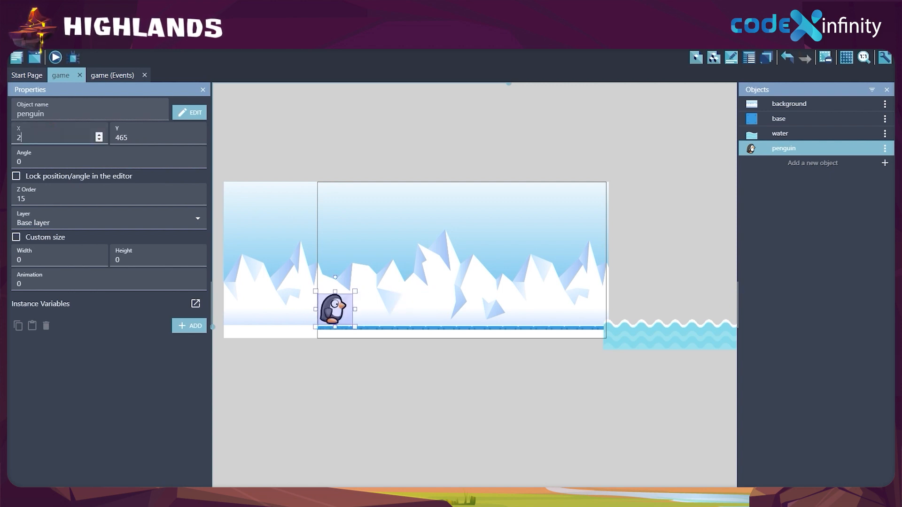
double_click(144, 137)
text(510)
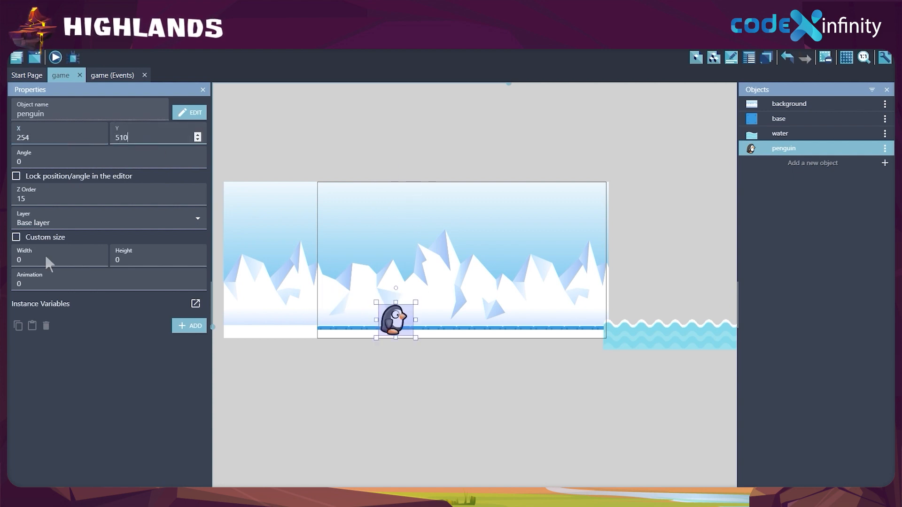
Give the penguin instance a custom size of 76 wide by 74 high.
click(37, 257)
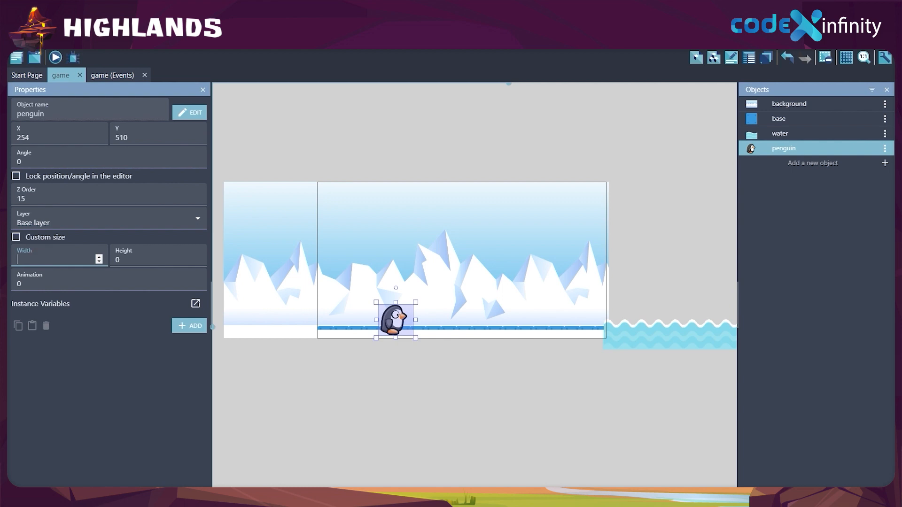
text(76)
click(146, 257)
key(BackSpace)
text(74)
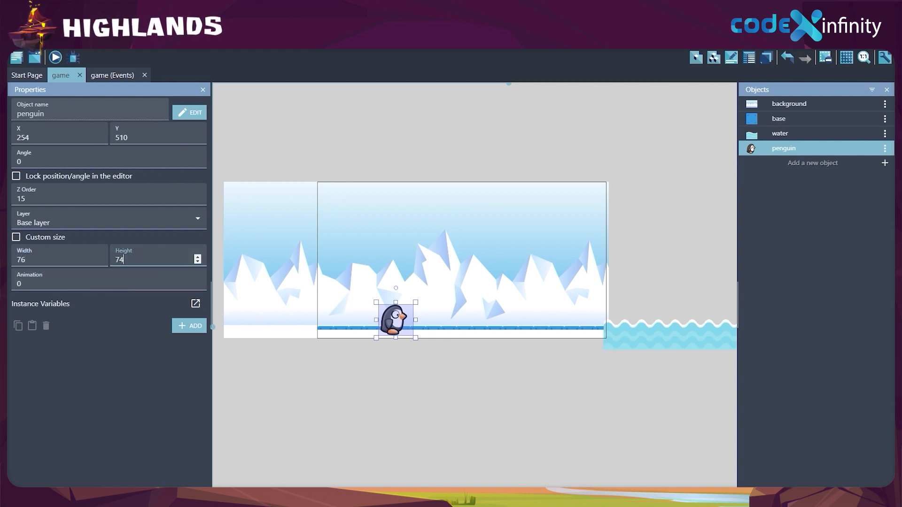
click(16, 237)
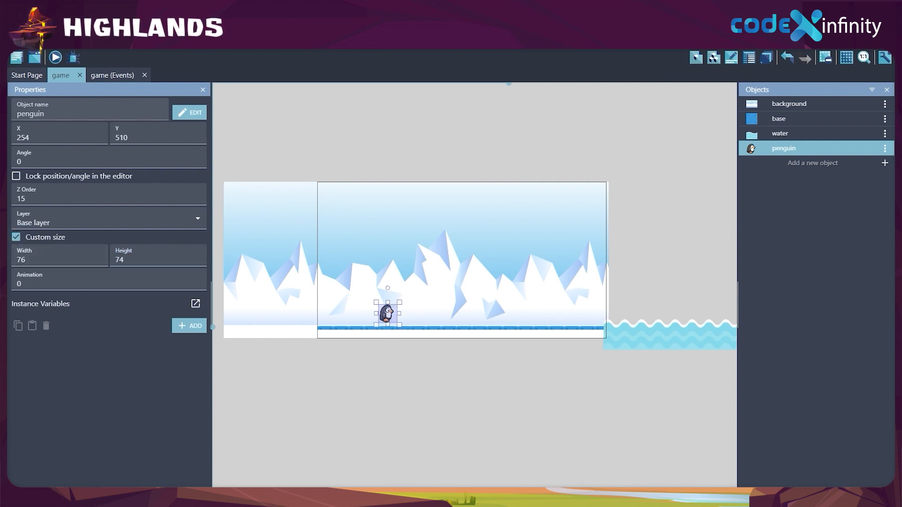
click(315, 394)
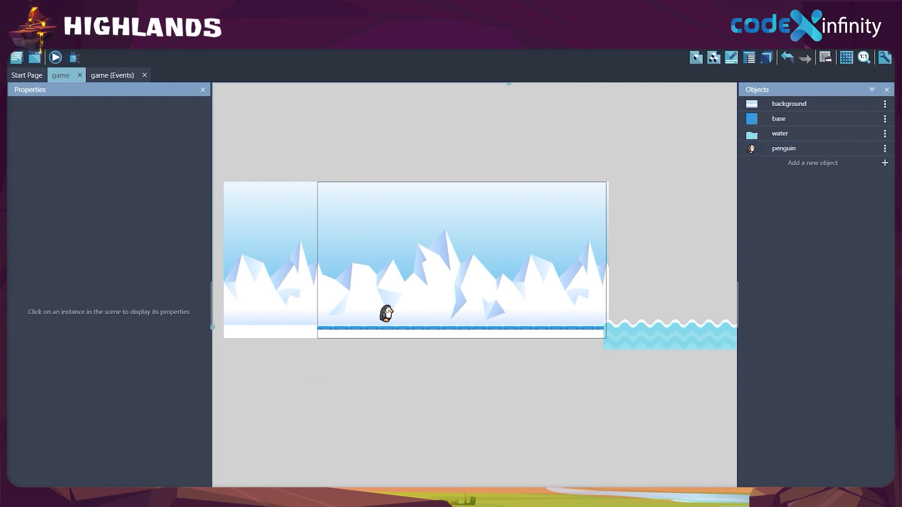
Open the penguin object's settings and add the Platformer character behavior to it.
click(387, 314)
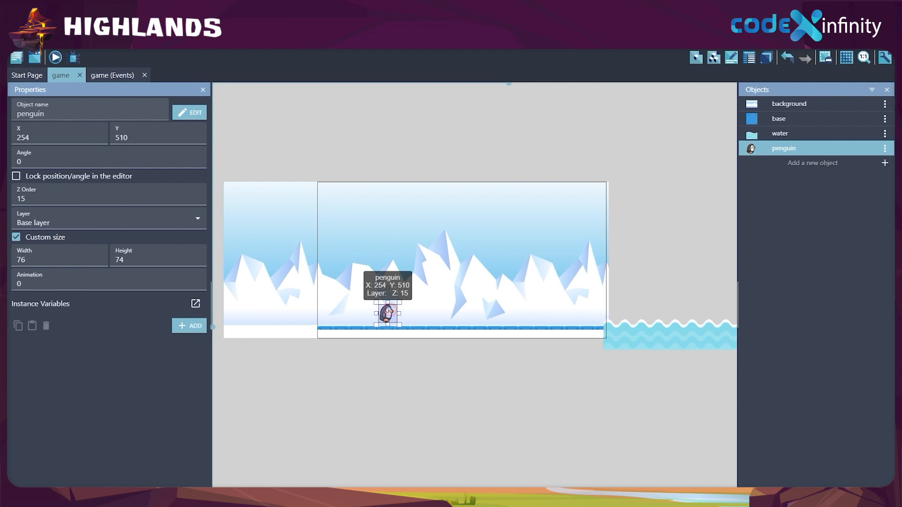
double_click(388, 312)
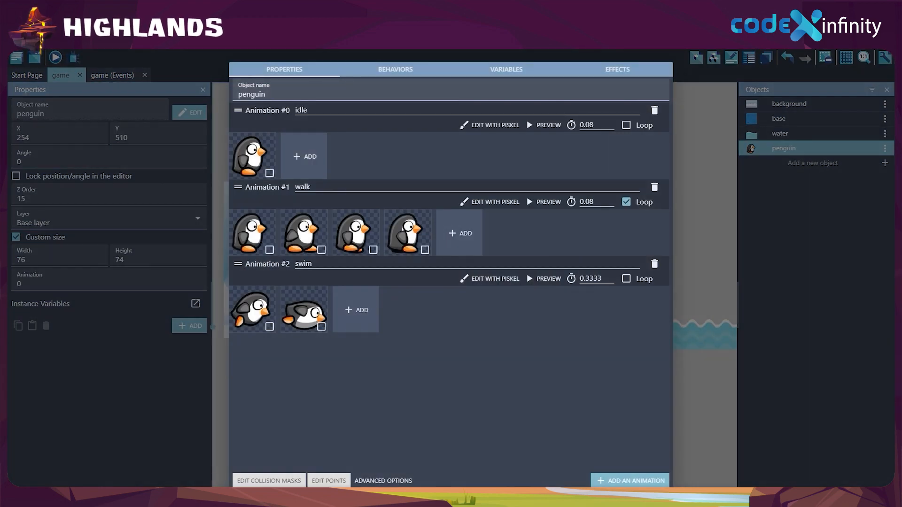
click(402, 71)
click(609, 482)
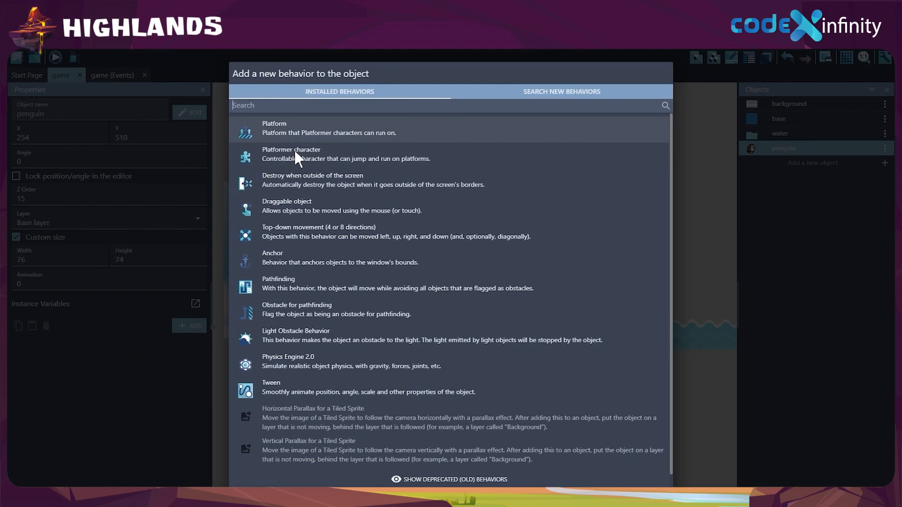
click(287, 151)
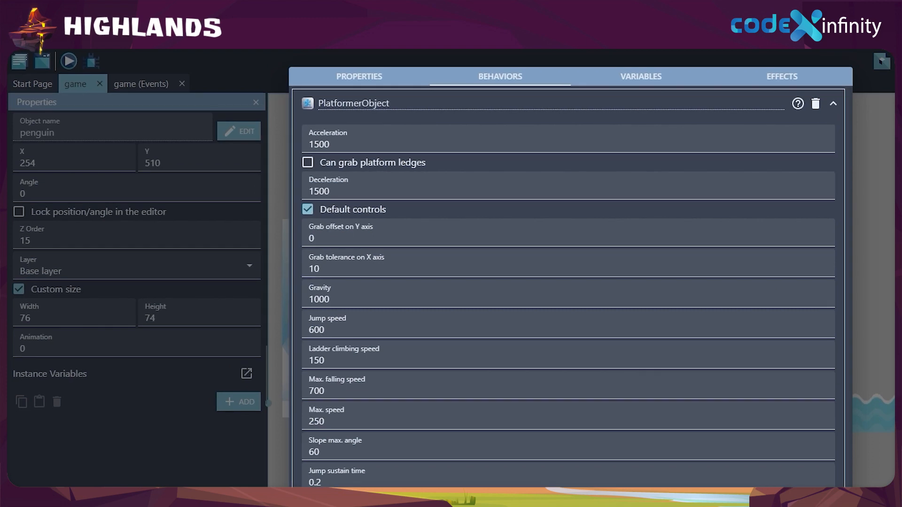
Set the penguin's platformer acceleration to 500 and max. speed to 100, and close its settings.
click(349, 139)
key(BackSpace)
key(BackSpace)
key(BackSpace)
key(BackSpace)
text(500)
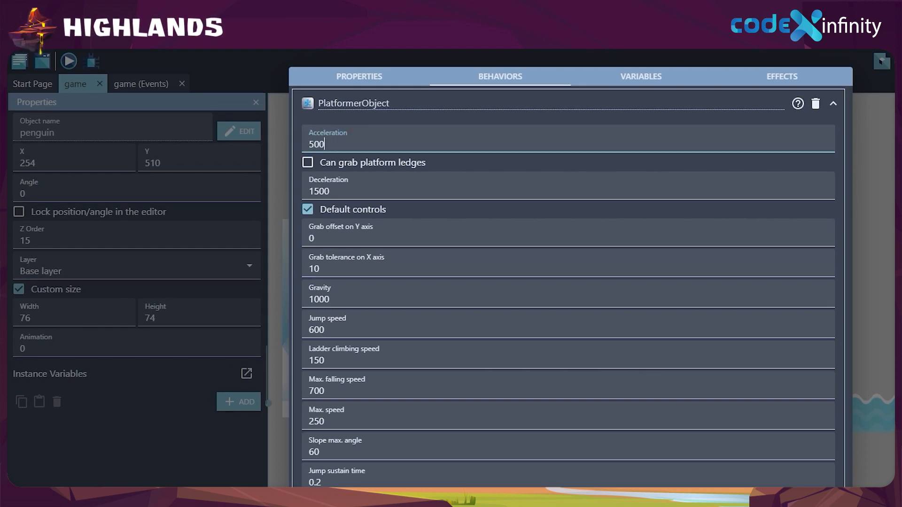
click(354, 421)
key(BackSpace)
key(BackSpace)
key(BackSpace)
text(100)
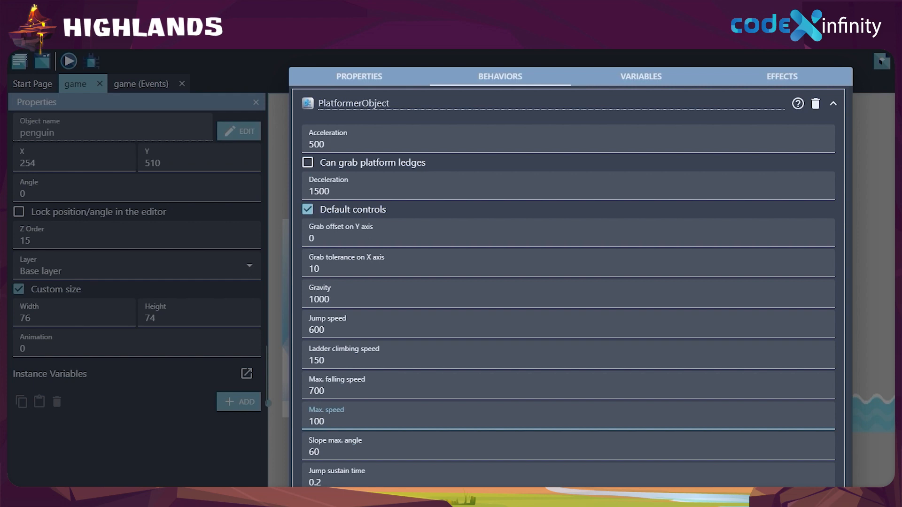
key(Escape)
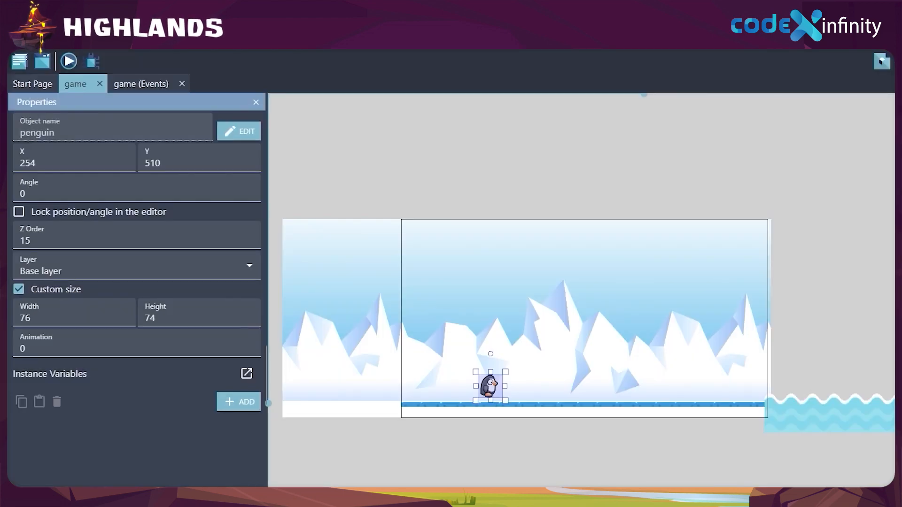
Deselect the penguin and launch a preview of the game scene.
key(Escape)
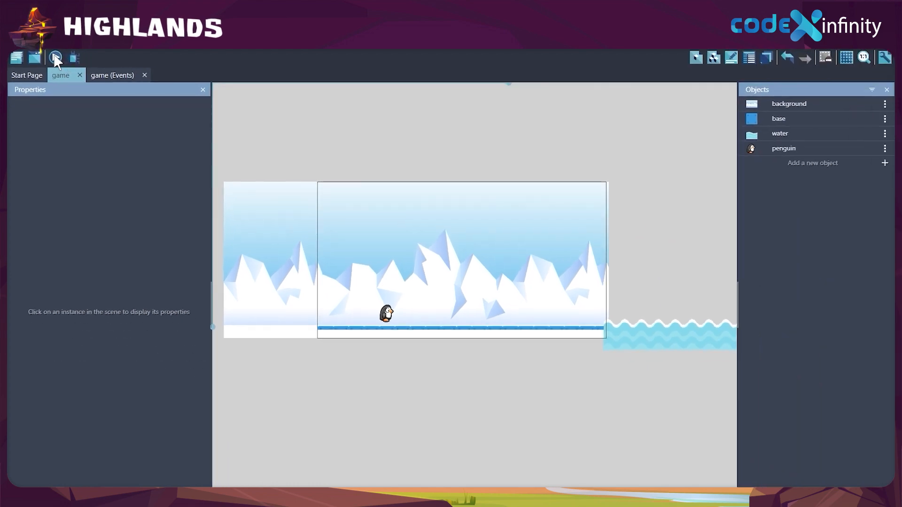
click(55, 58)
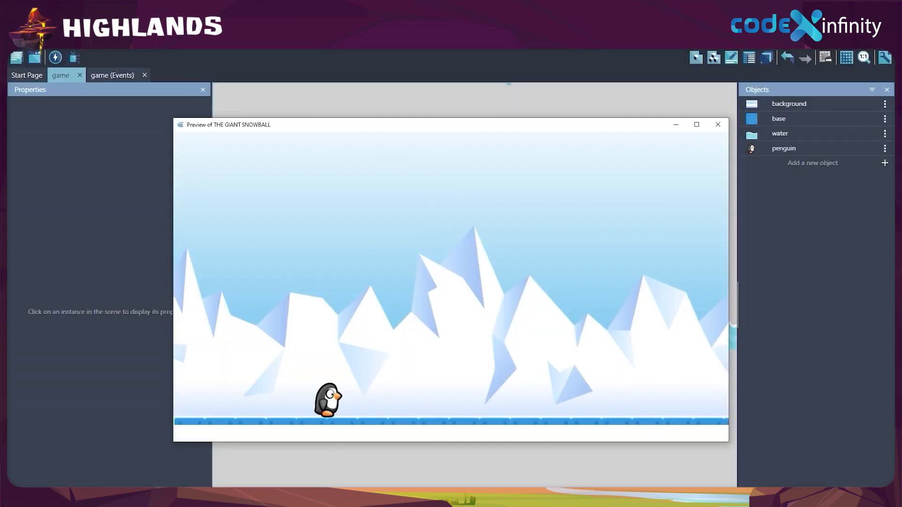